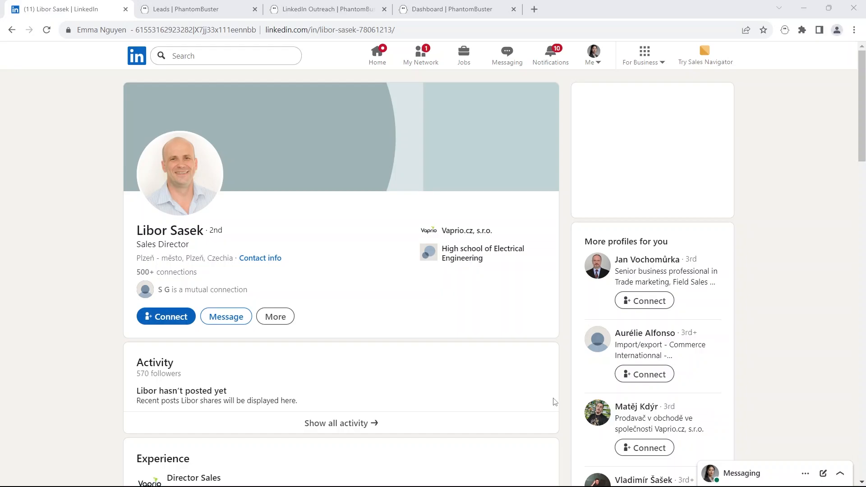
Step: Send a connection invitation to the profile with a note introducing yourself from Hidemyacc and asking to connect
{"action": "left_click", "coordinate": [220, 319]}
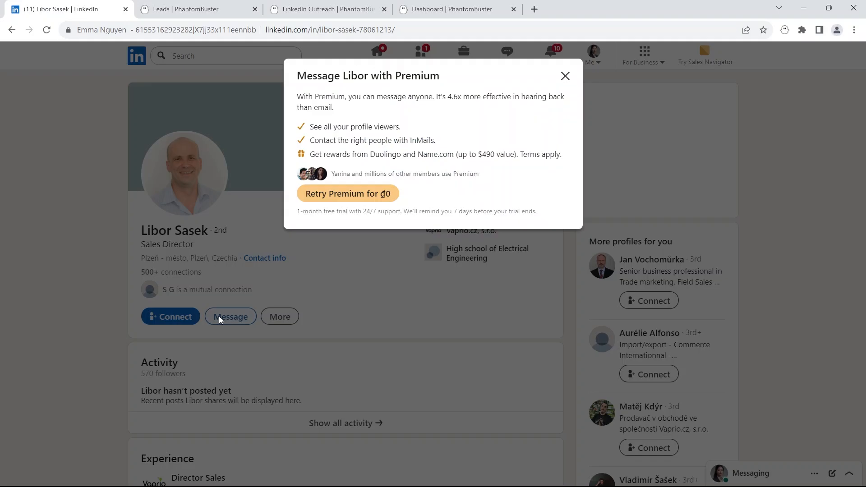
{"action": "left_click", "coordinate": [566, 76]}
{"action": "left_click", "coordinate": [170, 317]}
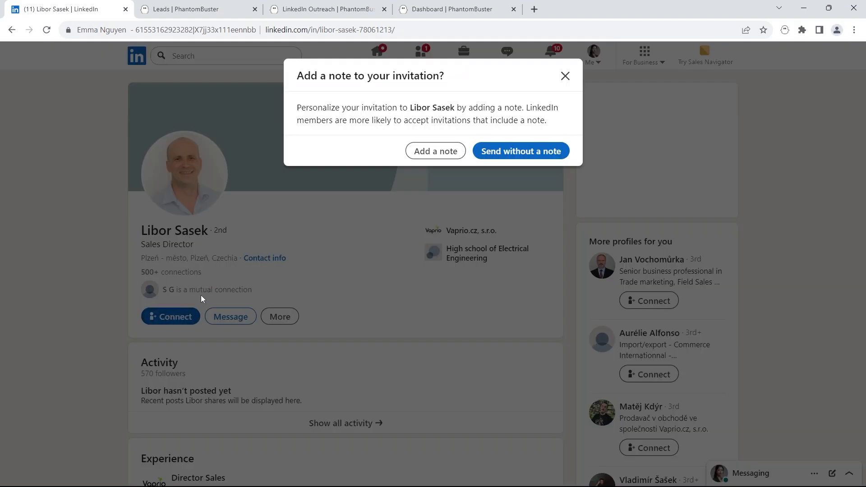
{"action": "left_click", "coordinate": [425, 157]}
{"action": "type", "text": "H"}
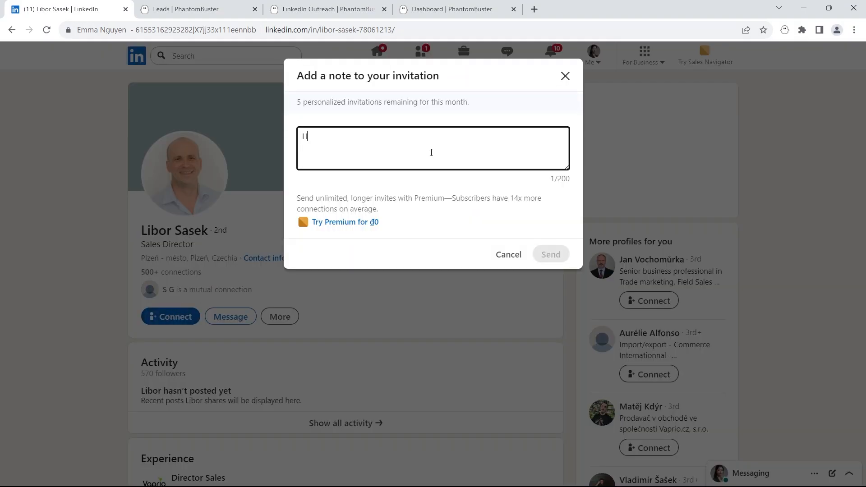
{"action": "type", "text": "i, I'm Emma Nguyen from Hidemya"}
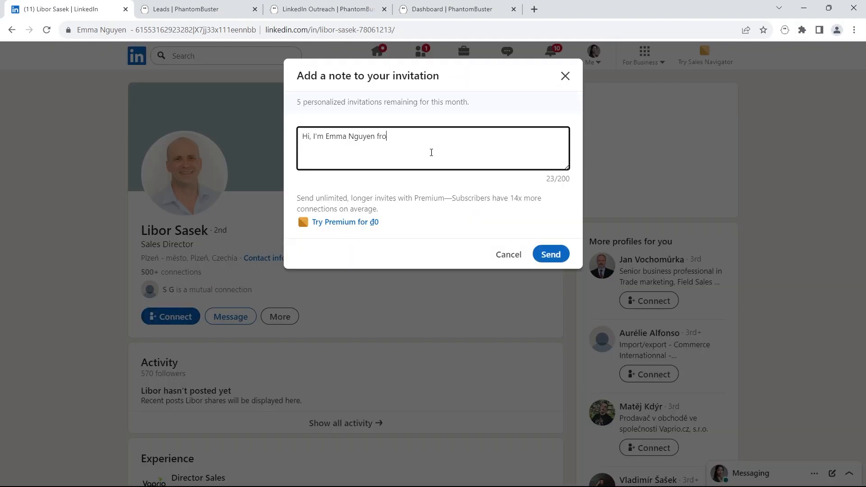
{"action": "type", "text": "cc. Let's connect"}
{"action": "left_click", "coordinate": [546, 255]}
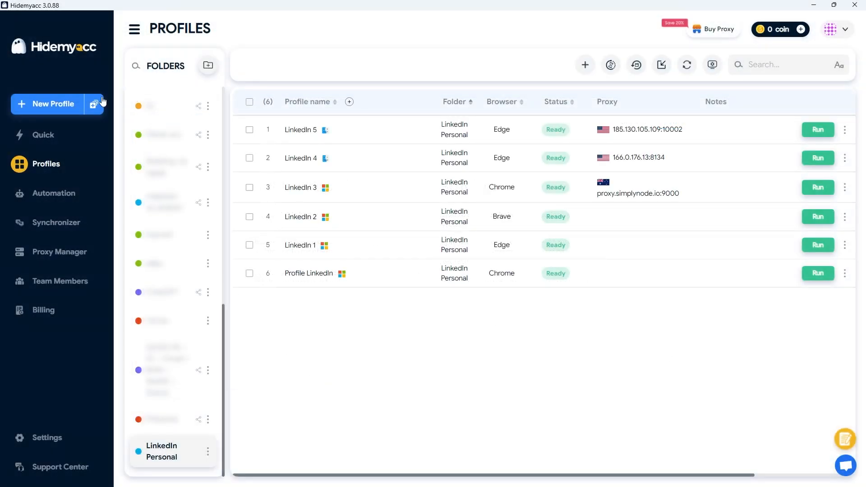
Step: Set the number of profiles to 5 and put them in the LinkedIn Personal folder
{"action": "left_click", "coordinate": [103, 102]}
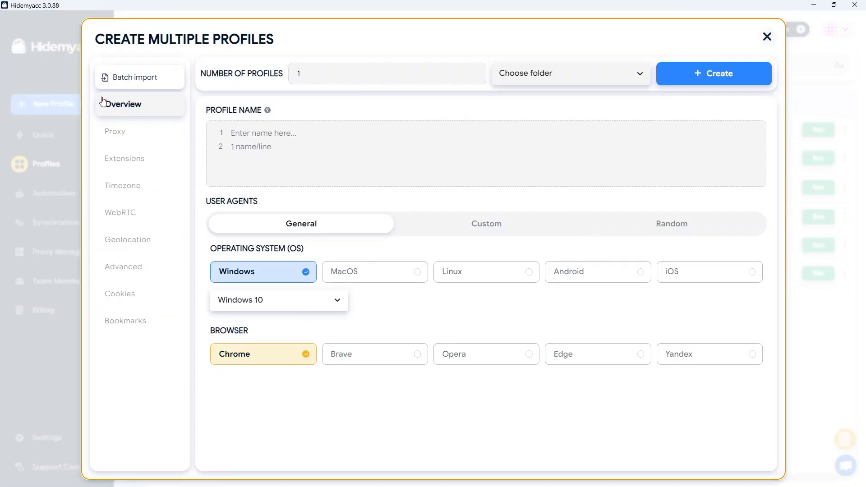
{"action": "double_click", "coordinate": [329, 71]}
{"action": "type", "text": "5"}
{"action": "left_click", "coordinate": [515, 82]}
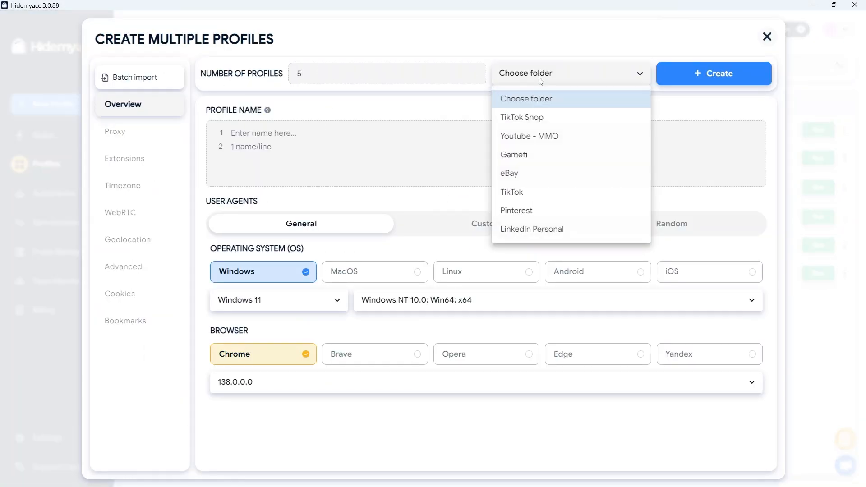
{"action": "left_click", "coordinate": [519, 229]}
Step: Name the profiles LinkedIn account
{"action": "left_click", "coordinate": [290, 139]}
{"action": "type", "text": "L"}
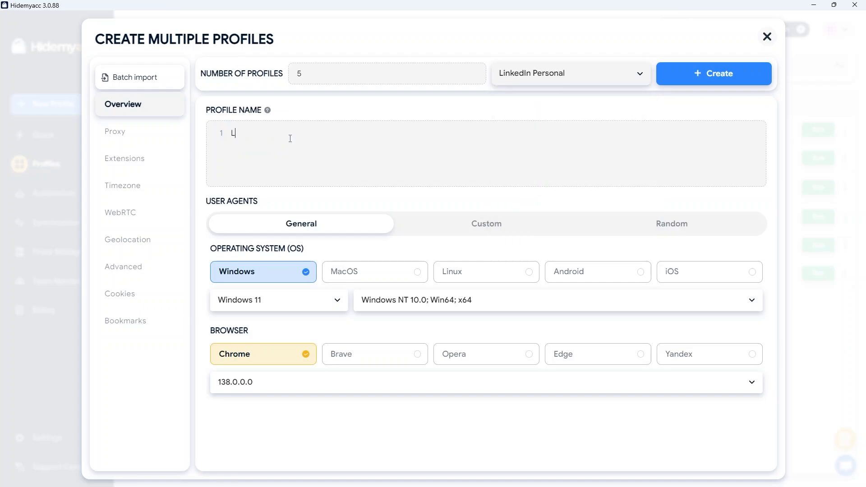
{"action": "type", "text": "inkedIn account"}
Step: Switch user agents to Random, adding MacOS and Brave to the randomized operating systems and browsers
{"action": "left_click", "coordinate": [325, 303]}
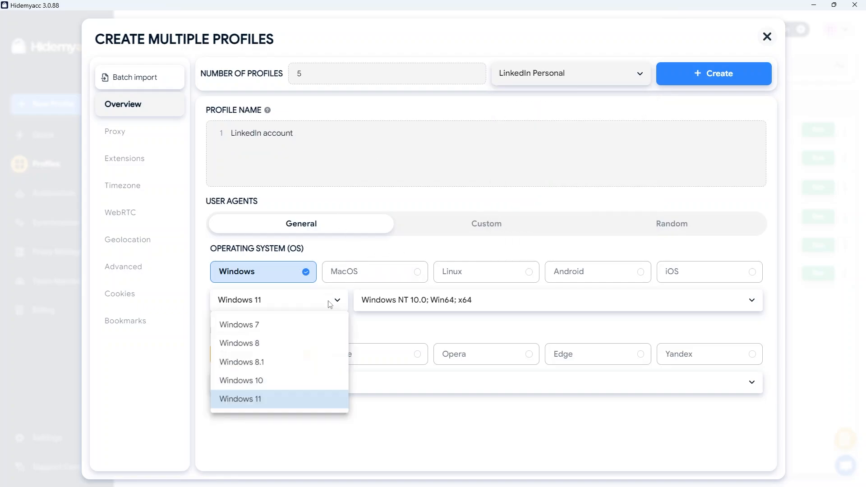
{"action": "left_click", "coordinate": [329, 301]}
{"action": "left_click", "coordinate": [503, 225]}
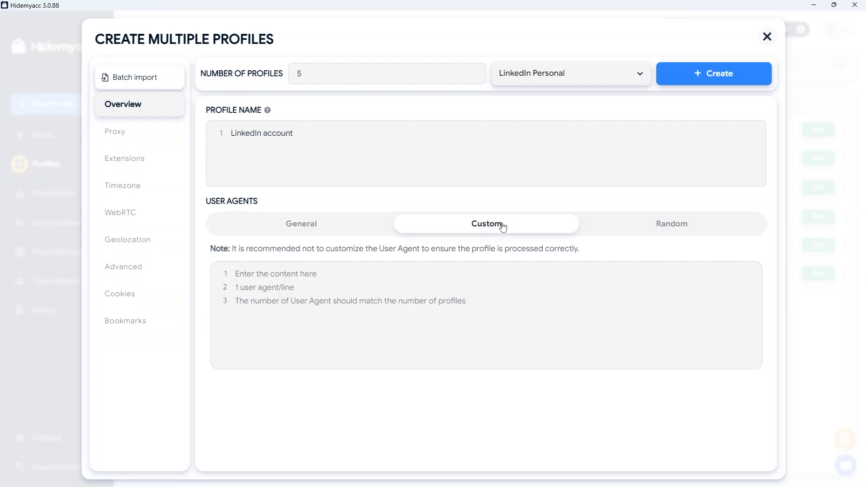
{"action": "left_click", "coordinate": [627, 225]}
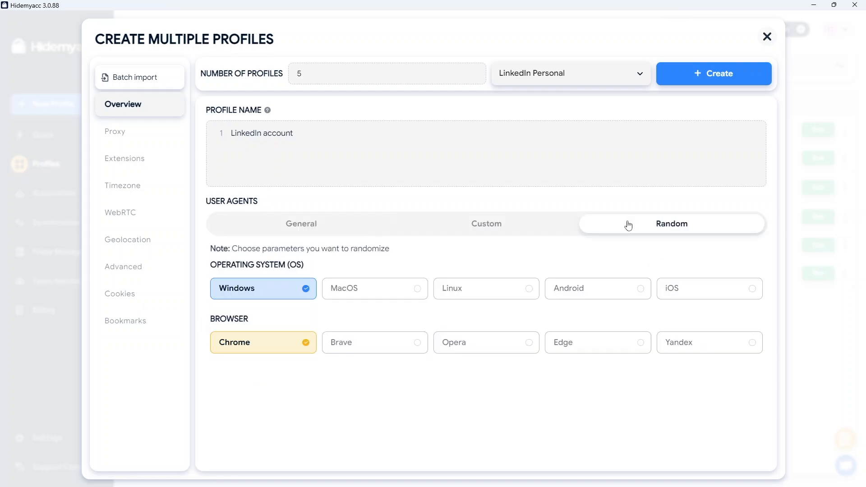
{"action": "left_click", "coordinate": [403, 290]}
{"action": "left_click", "coordinate": [393, 345]}
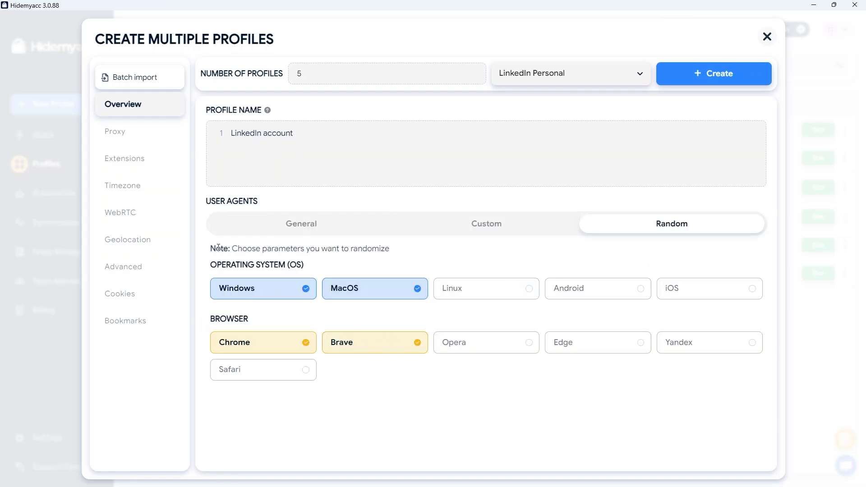
Step: Assign the first five proxies from the Proxy Manager as the profiles' HTTP proxy list
{"action": "left_click", "coordinate": [121, 130]}
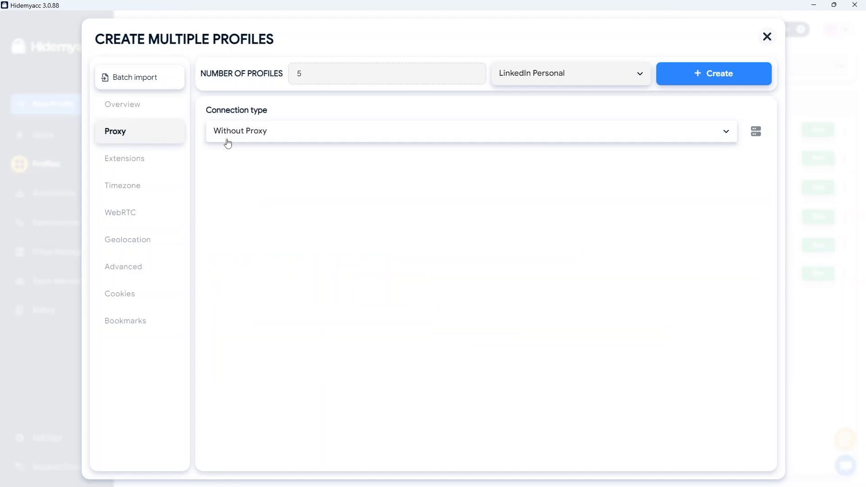
{"action": "left_click", "coordinate": [728, 135]}
{"action": "left_click", "coordinate": [756, 131]}
{"action": "left_click", "coordinate": [757, 131]}
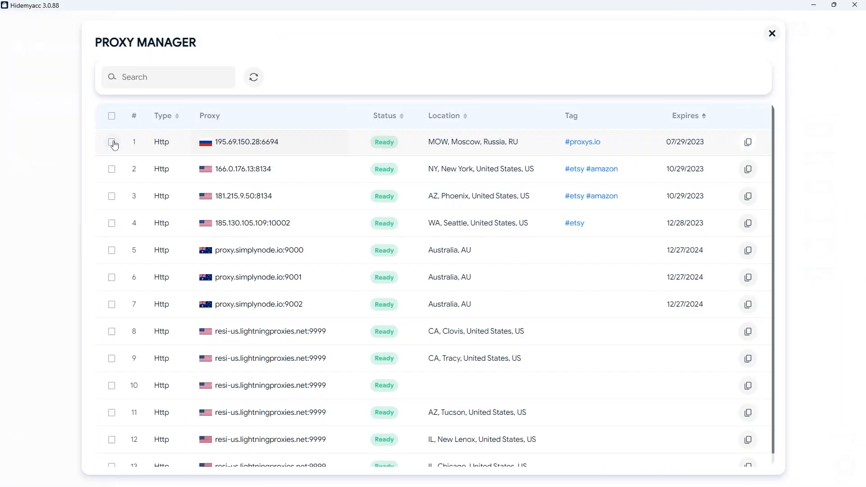
{"action": "left_click", "coordinate": [112, 170]}
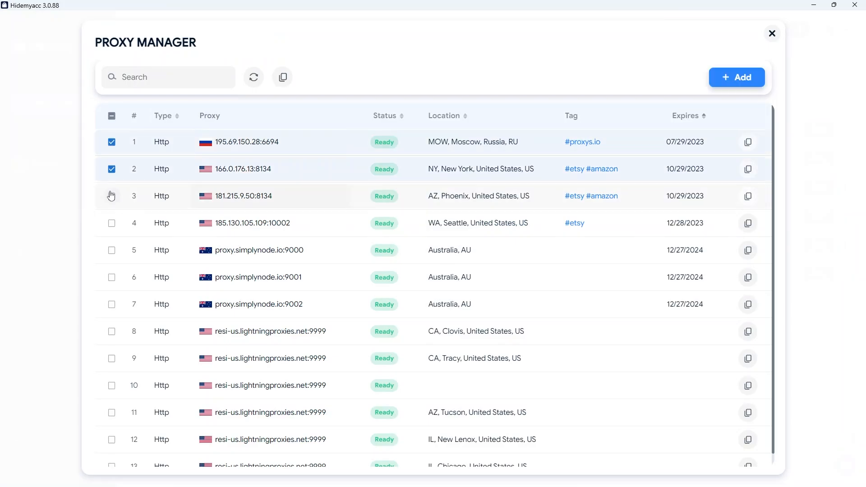
{"action": "left_click", "coordinate": [112, 197]}
{"action": "left_click", "coordinate": [111, 225]}
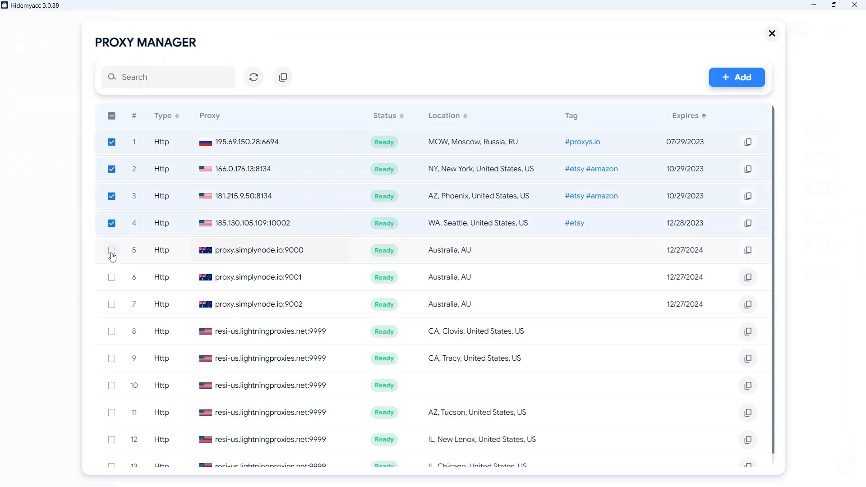
{"action": "left_click", "coordinate": [112, 250]}
{"action": "left_click", "coordinate": [731, 78]}
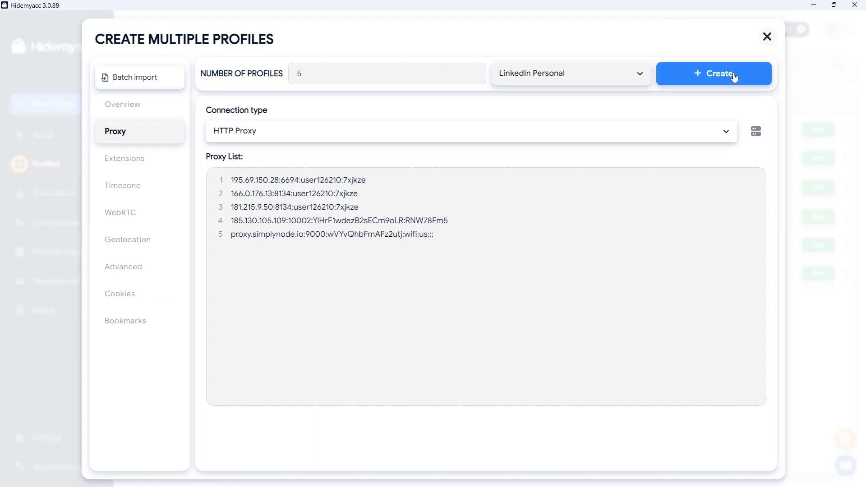
Step: Search the extensions for Phantombuster and install PhantomBuster into the profiles
{"action": "left_click", "coordinate": [132, 160]}
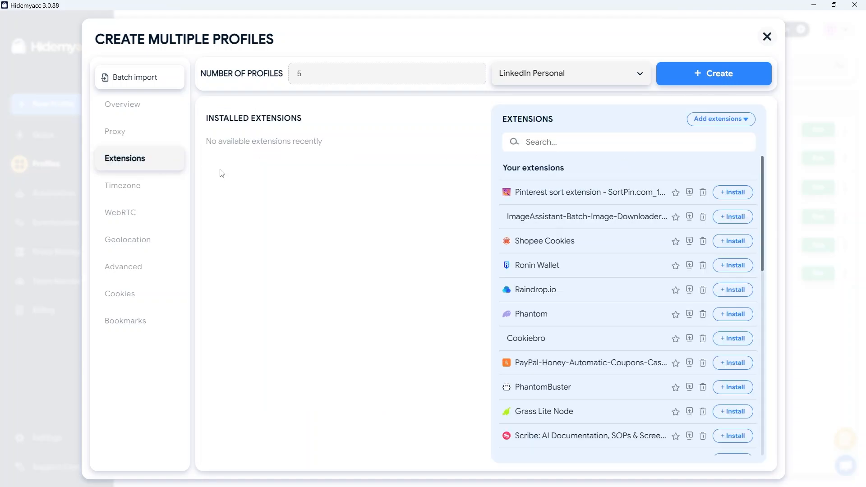
{"action": "type", "text": "Phantombuster"}
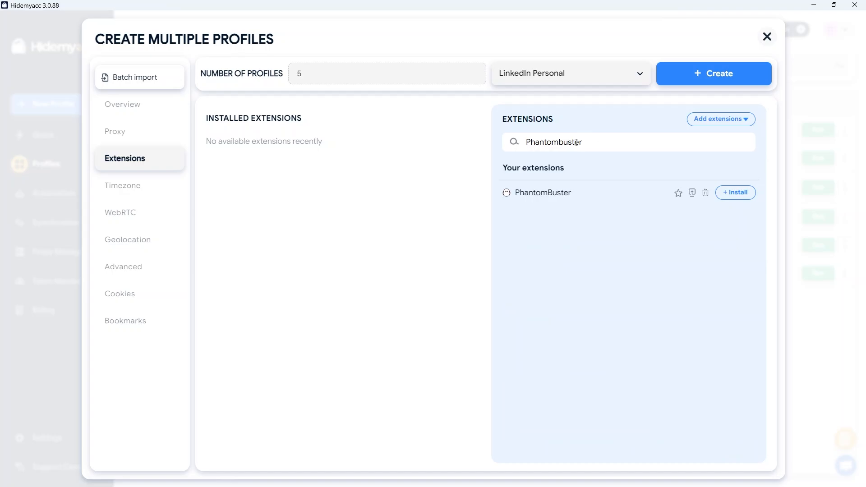
{"action": "left_click", "coordinate": [732, 195]}
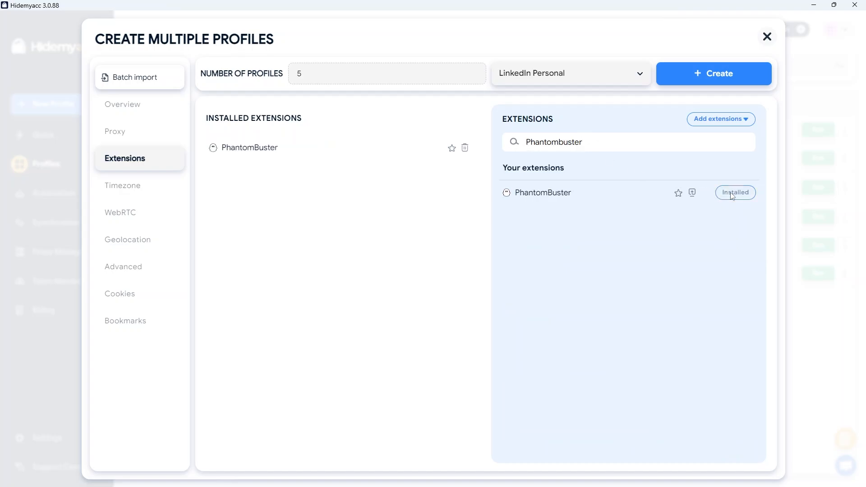
Step: Add an extension from a pasted Chrome Web Store URL and upload it
{"action": "left_click", "coordinate": [740, 118]}
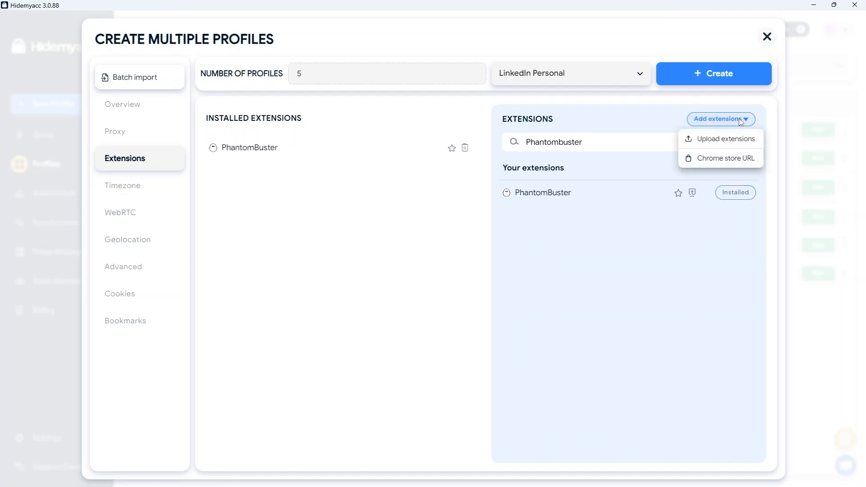
{"action": "left_click", "coordinate": [740, 158]}
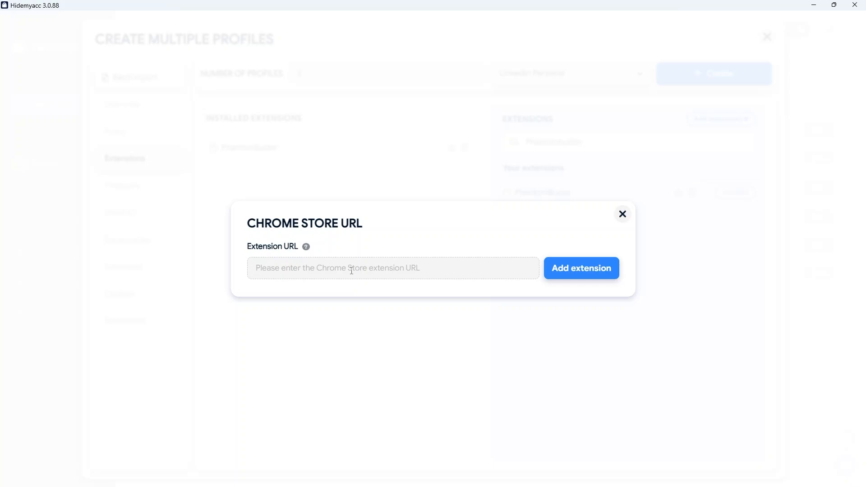
{"action": "key", "text": "ctrl+v"}
{"action": "left_click", "coordinate": [617, 271]}
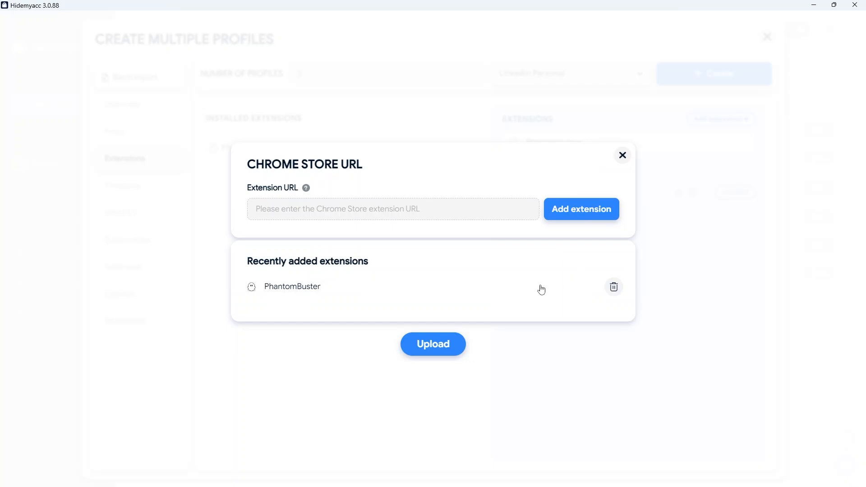
{"action": "left_click", "coordinate": [437, 347]}
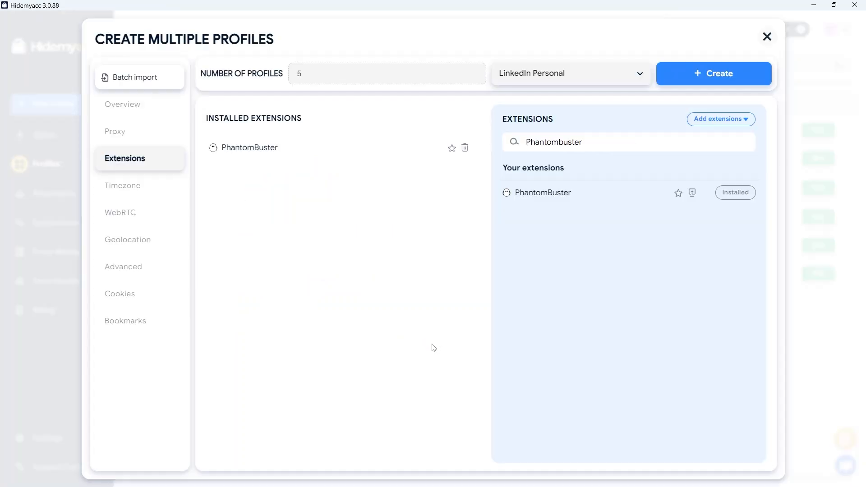
Step: Review the Timezone, WebRTC, Geolocation, Advanced, Cookies and Bookmarks settings
{"action": "left_click", "coordinate": [140, 189]}
{"action": "left_click", "coordinate": [136, 219]}
{"action": "left_click", "coordinate": [139, 242]}
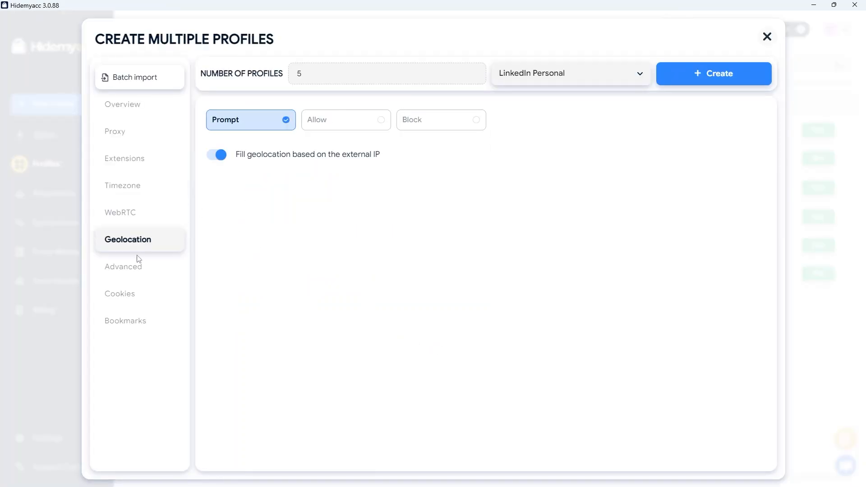
{"action": "left_click", "coordinate": [137, 264]}
{"action": "left_click", "coordinate": [138, 288]}
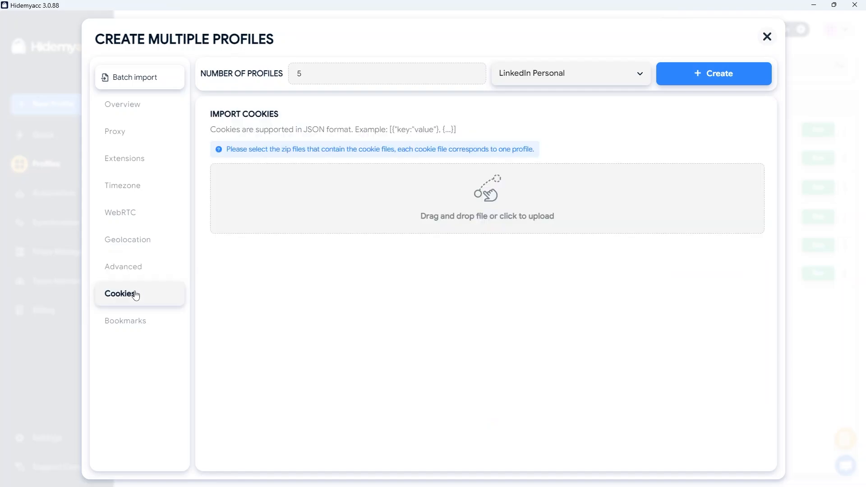
{"action": "left_click", "coordinate": [130, 320]}
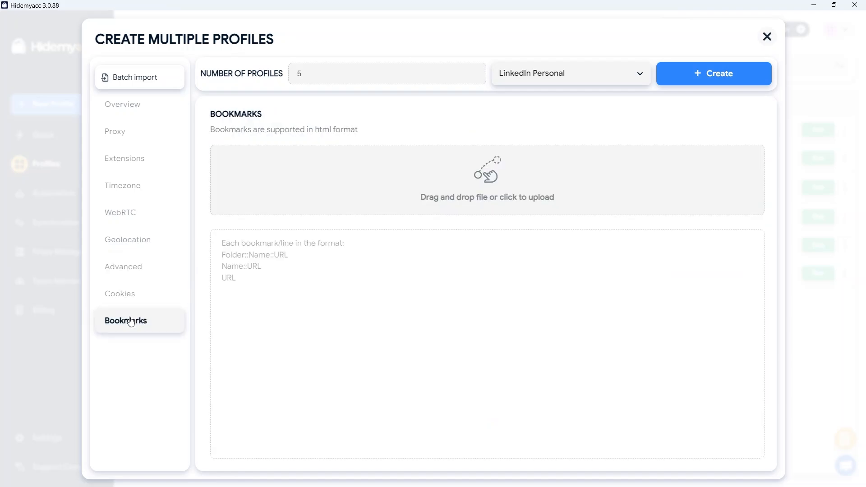
Step: Create the five profiles and launch one of them
{"action": "left_click", "coordinate": [732, 72]}
{"action": "left_click", "coordinate": [820, 247]}
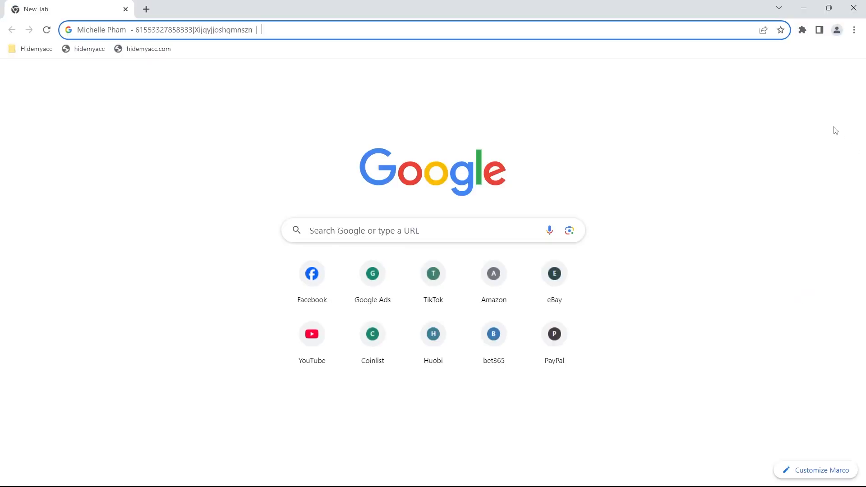
Step: Pin the PhantomBuster extension in the browser and open it
{"action": "left_click", "coordinate": [802, 30]}
{"action": "left_click", "coordinate": [768, 108]}
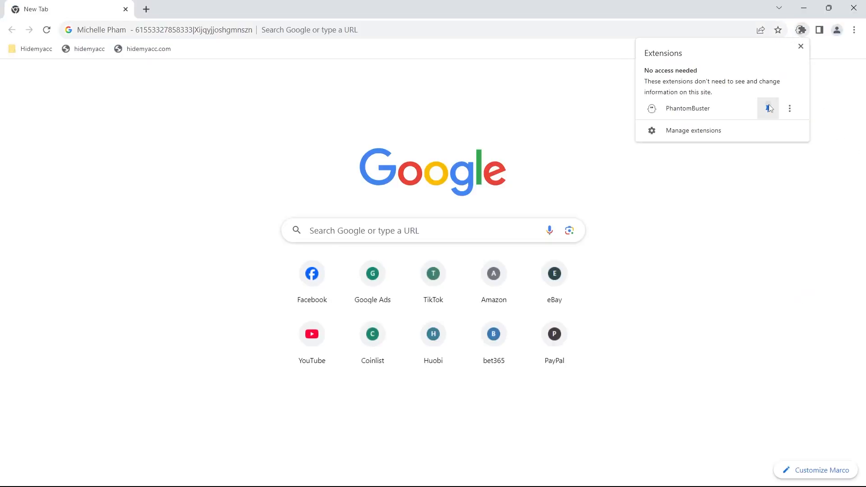
{"action": "left_click", "coordinate": [786, 30]}
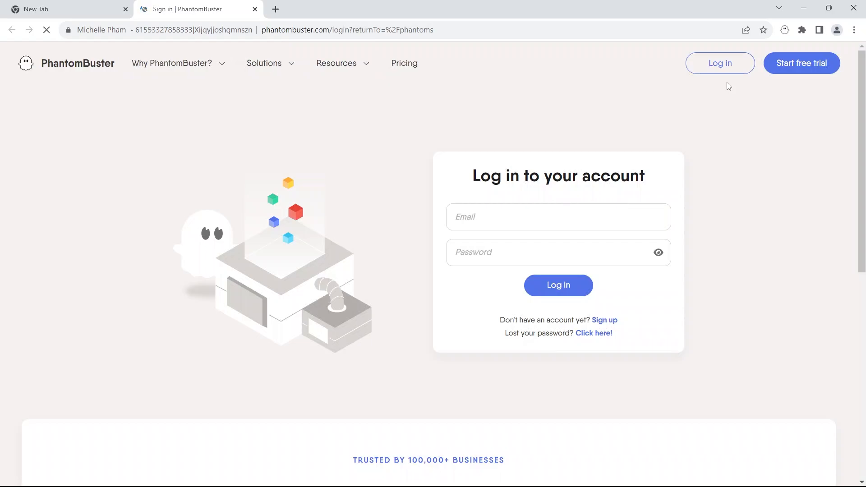
Step: Sign up for PhantomBuster by pasting the email address, entering an account password and starting the free trial
{"action": "left_click", "coordinate": [605, 320]}
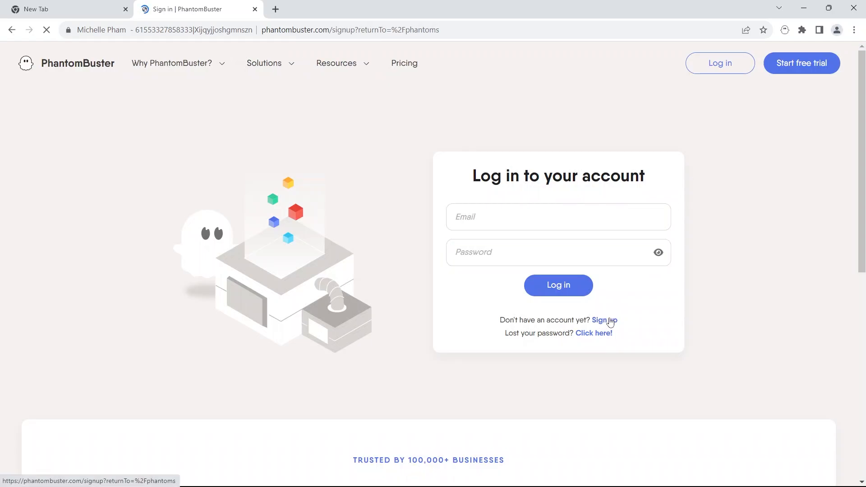
{"action": "left_click", "coordinate": [751, 409]}
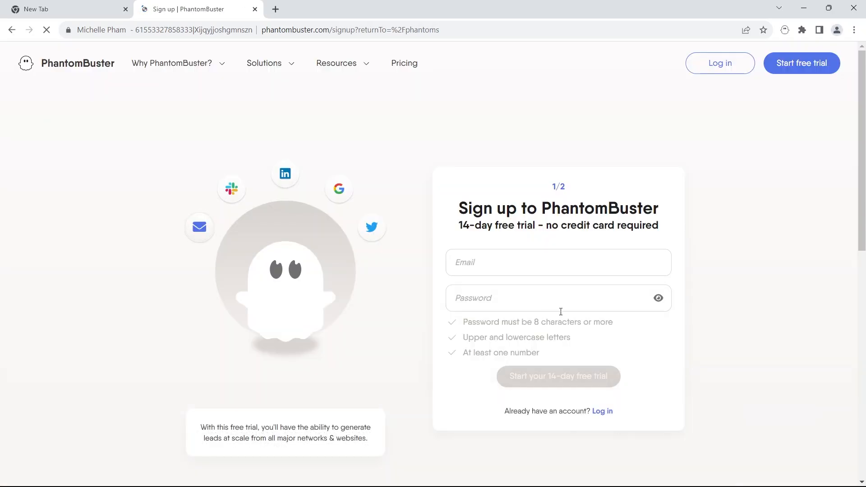
{"action": "left_click", "coordinate": [512, 261]}
{"action": "key", "text": "ctrl+v"}
{"action": "left_click", "coordinate": [510, 300]}
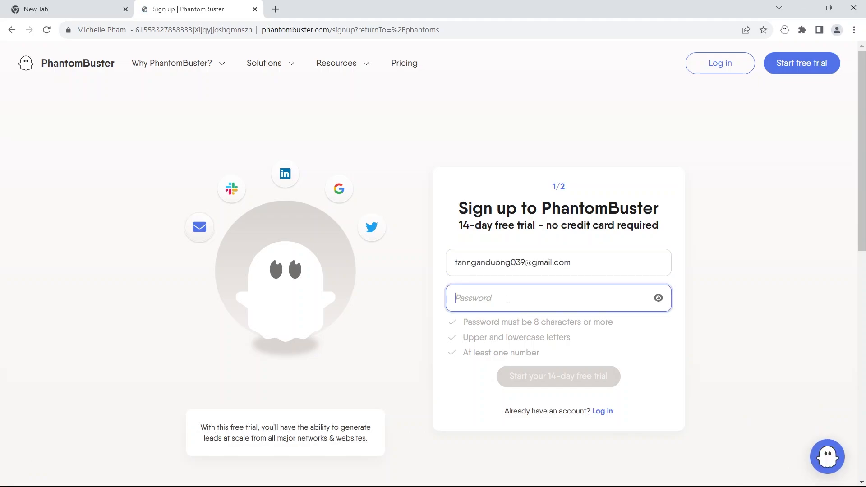
{"action": "type", "text": "Abcdefghij12"}
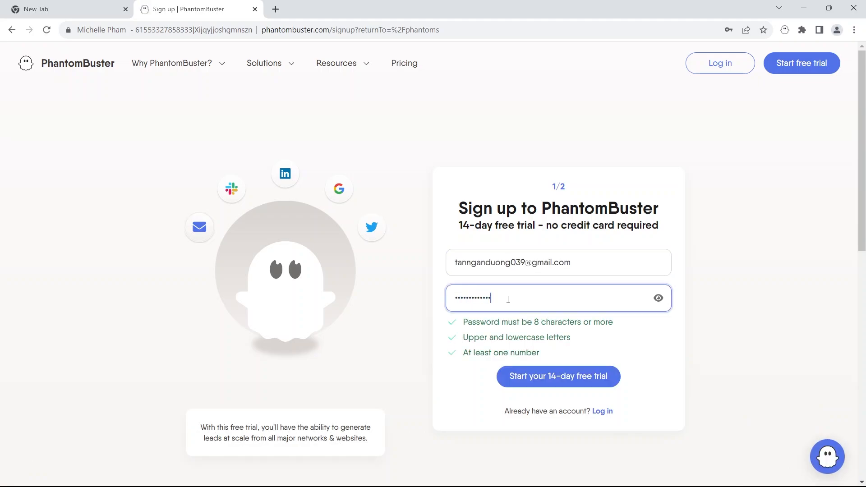
{"action": "left_click", "coordinate": [536, 378]}
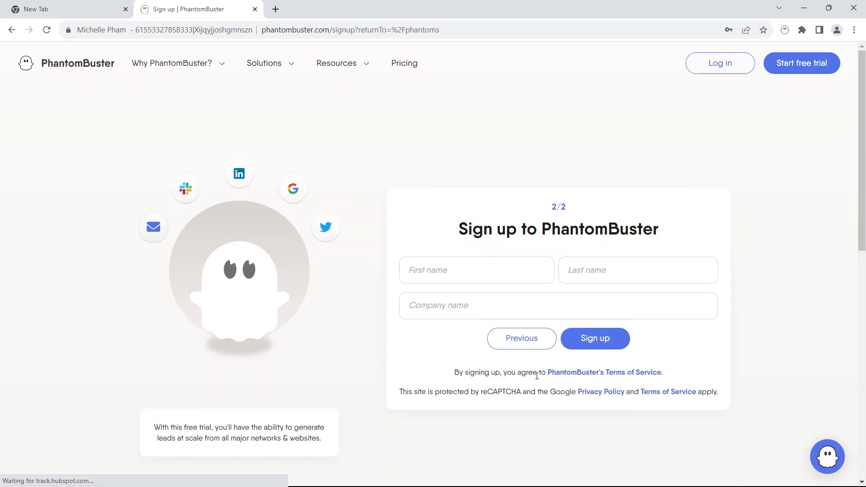
Step: Fill in the first and last name fields, enter Oneadx as the company name, and complete the PhantomBuster sign-up
{"action": "left_click", "coordinate": [457, 279]}
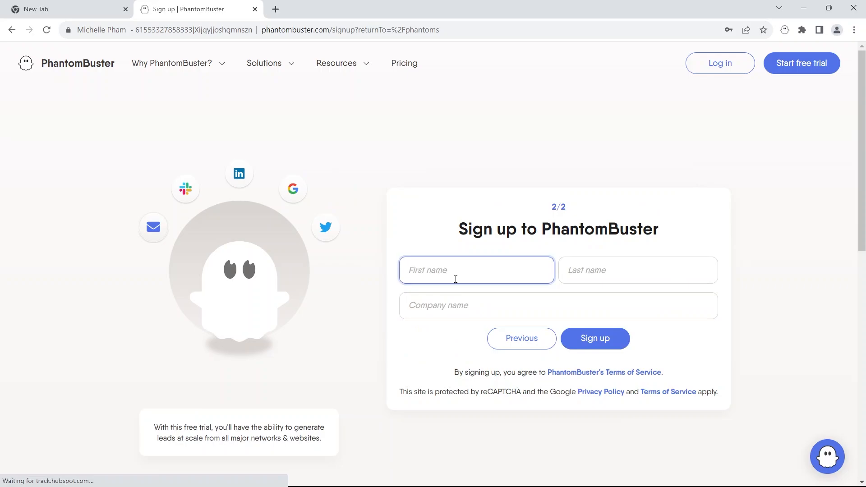
{"action": "type", "text": "T"}
{"action": "left_click", "coordinate": [595, 273]}
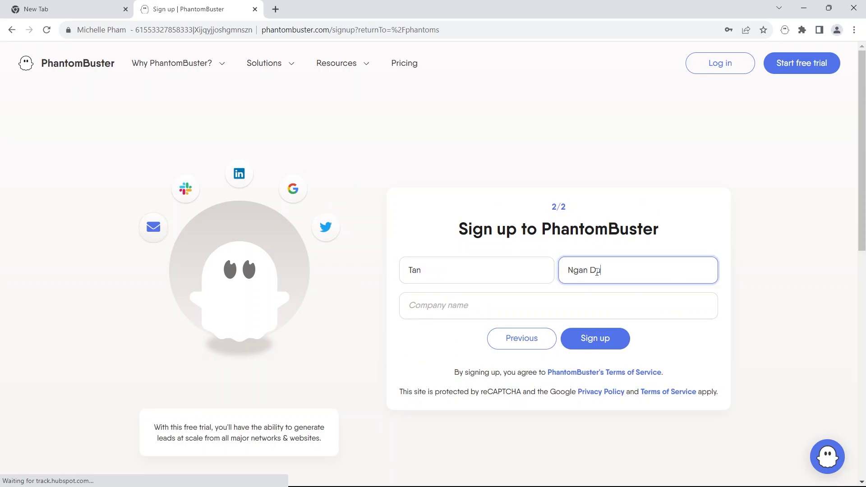
{"action": "left_click", "coordinate": [573, 294]}
{"action": "type", "text": "Oneadx"}
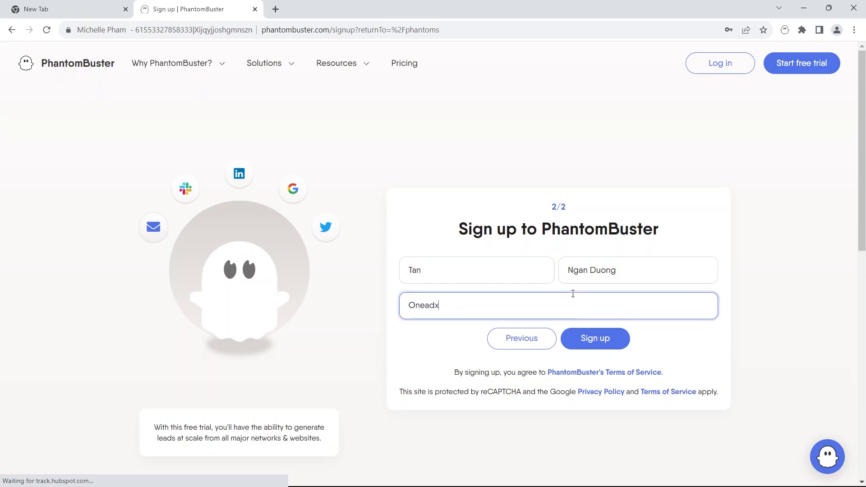
{"action": "key", "text": "Return"}
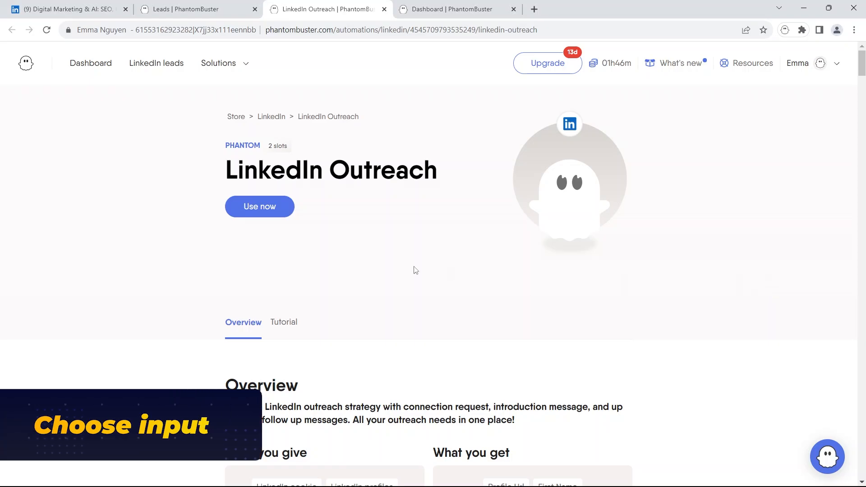
Step: Start setting up the LinkedIn Outreach phantom and review the lead source options, keeping My Lists selected
{"action": "left_click", "coordinate": [264, 215]}
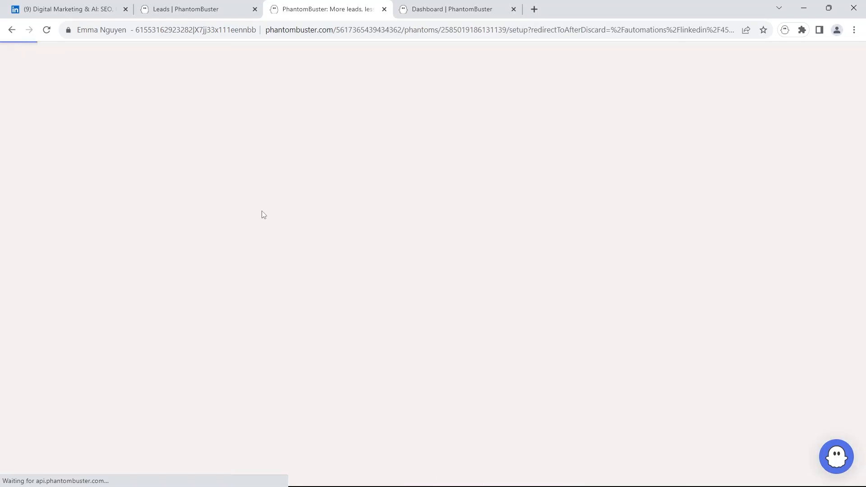
{"action": "left_click", "coordinate": [307, 230]}
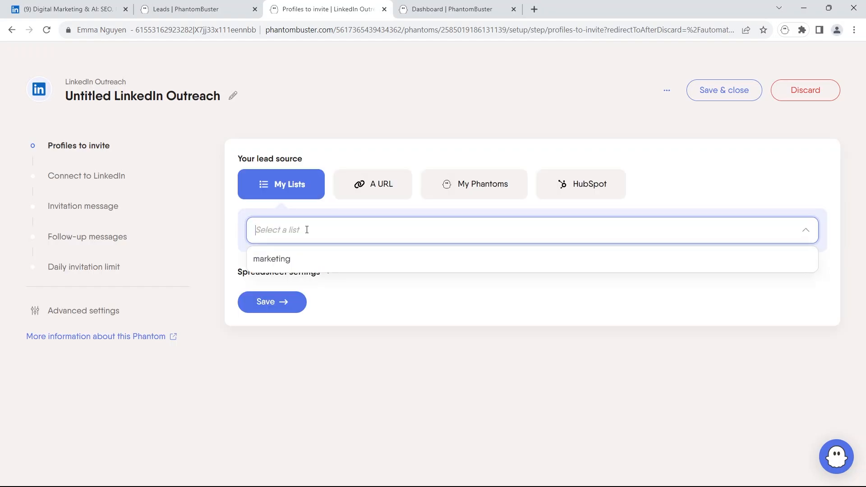
{"action": "left_click", "coordinate": [332, 166]}
{"action": "left_click", "coordinate": [368, 184]}
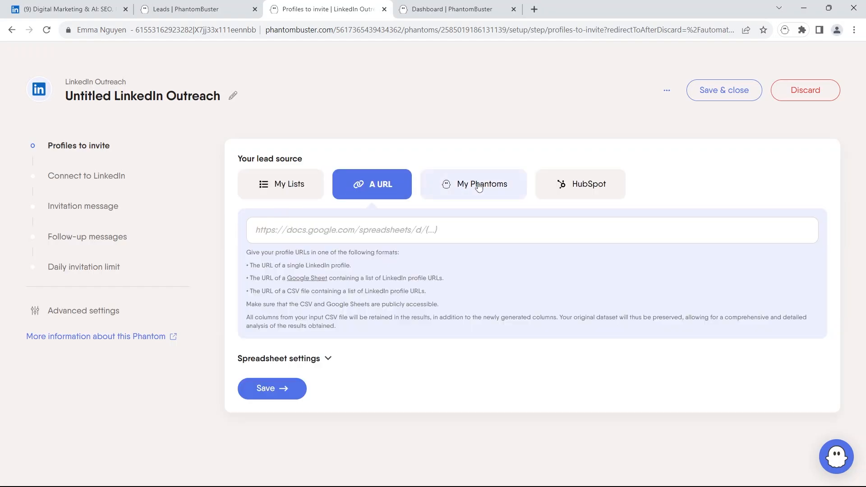
{"action": "left_click", "coordinate": [293, 193]}
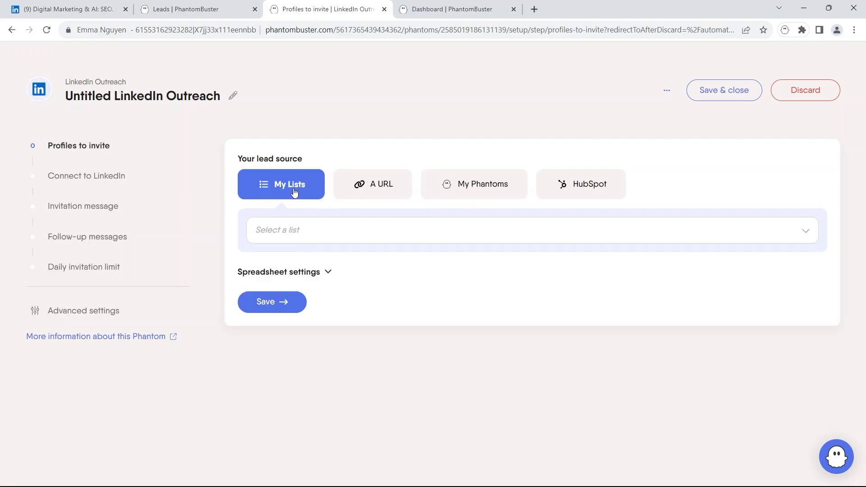
Step: Start a LinkedIn Search Export from the Leads page with the detected LinkedIn account and name the search Ecommerce seller
{"action": "left_click", "coordinate": [202, 6]}
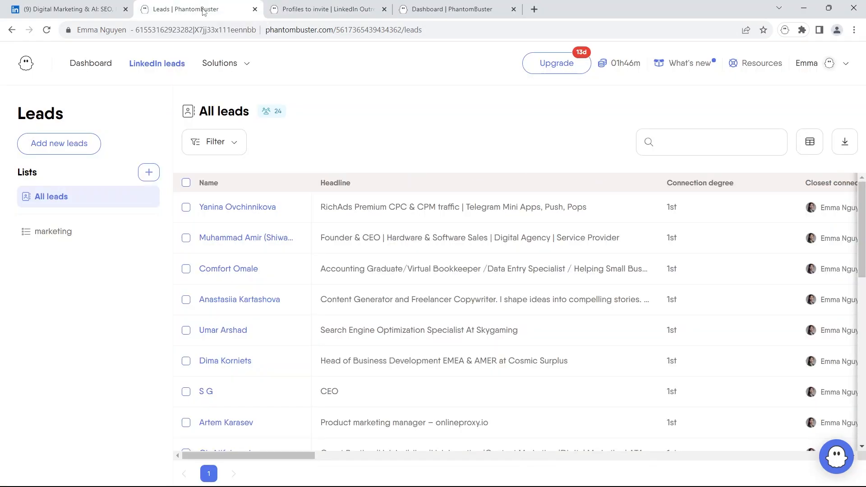
{"action": "left_click", "coordinate": [71, 150]}
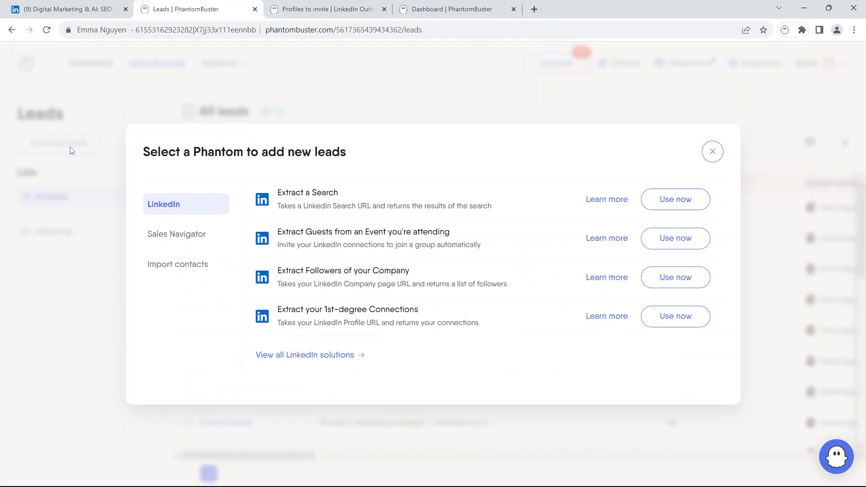
{"action": "left_click", "coordinate": [682, 206]}
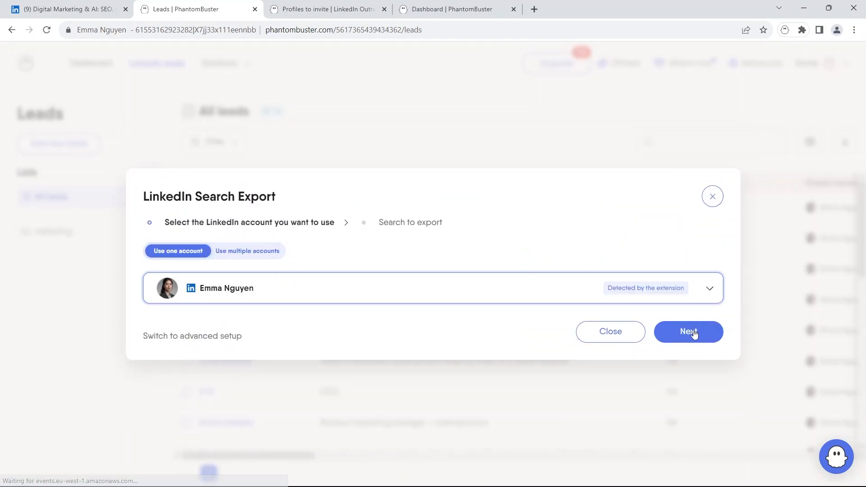
{"action": "left_click", "coordinate": [694, 333]}
{"action": "left_click", "coordinate": [328, 288]}
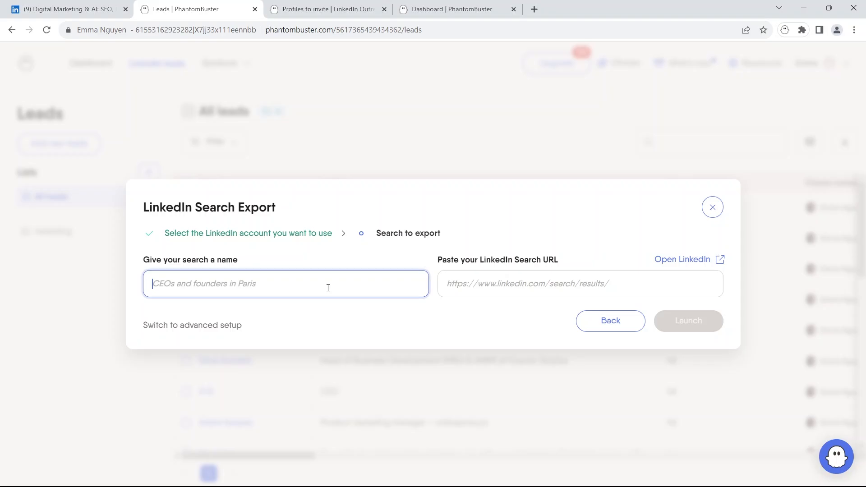
{"action": "type", "text": "Ecommerce seller"}
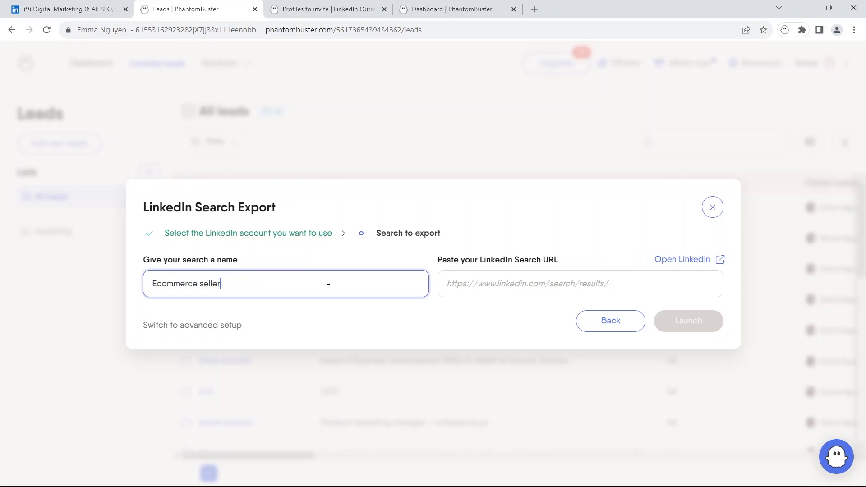
Step: Copy the ecommerce seller LinkedIn search results URL into the export's search URL field and launch the export
{"action": "left_click", "coordinate": [499, 282]}
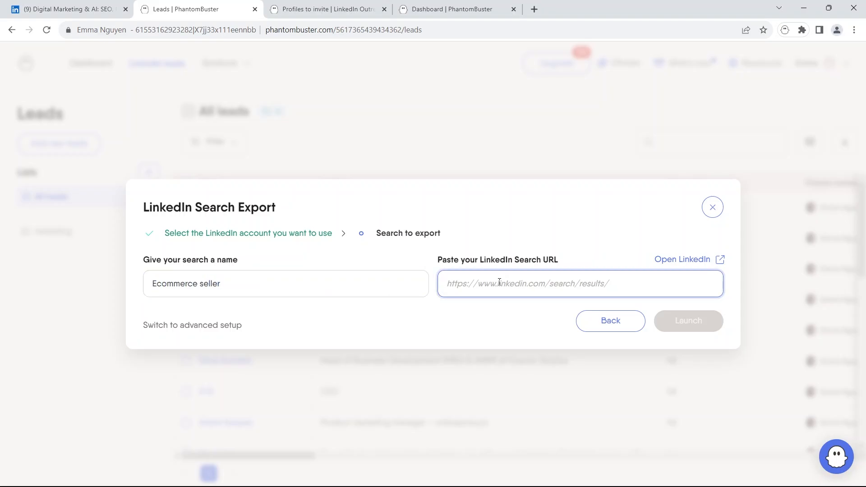
{"action": "key", "text": "ctrl+1"}
{"action": "left_click", "coordinate": [366, 30]}
{"action": "right_click", "coordinate": [366, 32]}
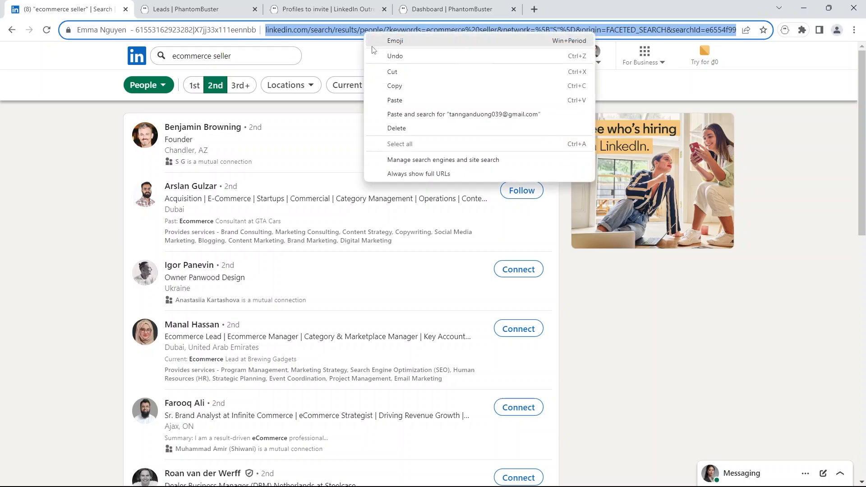
{"action": "left_click", "coordinate": [394, 85]}
{"action": "left_click", "coordinate": [199, 9]}
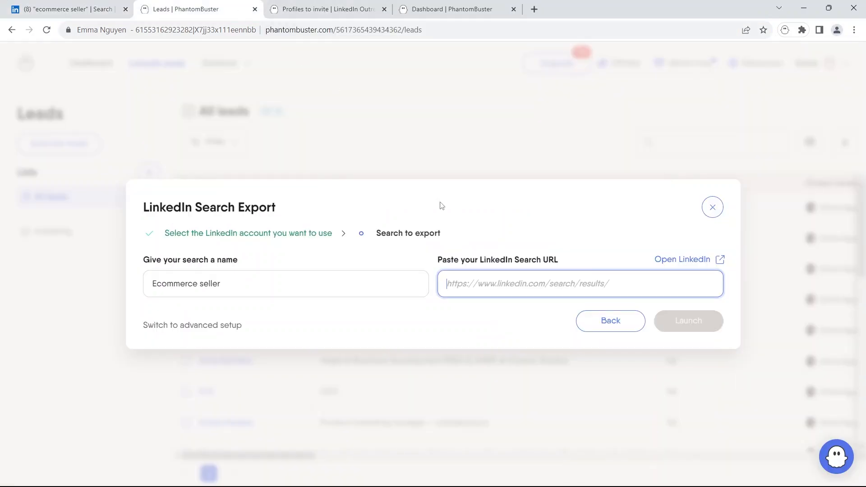
{"action": "right_click", "coordinate": [466, 283]}
{"action": "left_click", "coordinate": [491, 360]}
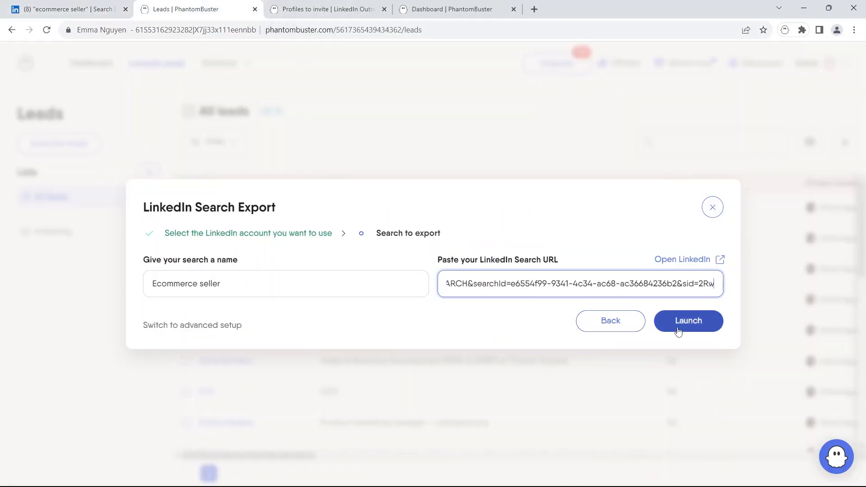
{"action": "left_click", "coordinate": [692, 325]}
{"action": "left_click", "coordinate": [692, 325]}
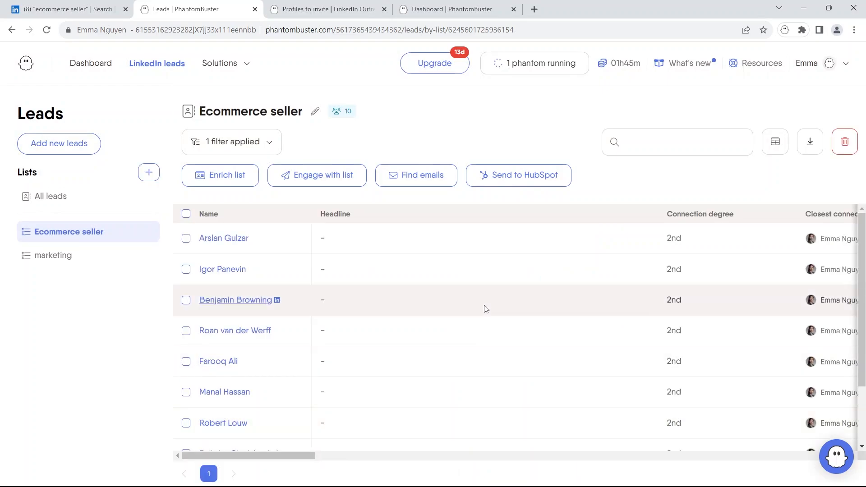
Step: Select the Ecommerce seller list as the outreach lead source and save the profiles step
{"action": "scroll", "coordinate": [498, 300], "scroll_direction": "down", "scroll_amount": 2}
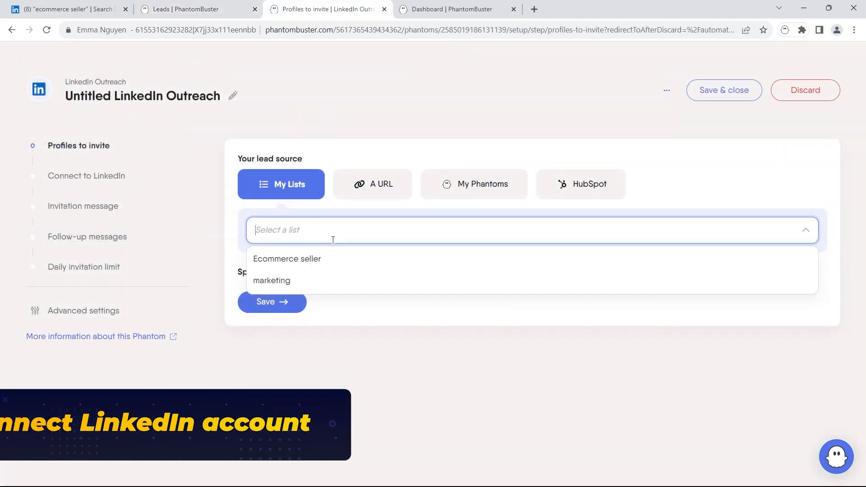
{"action": "left_click", "coordinate": [330, 260]}
{"action": "left_click", "coordinate": [272, 284]}
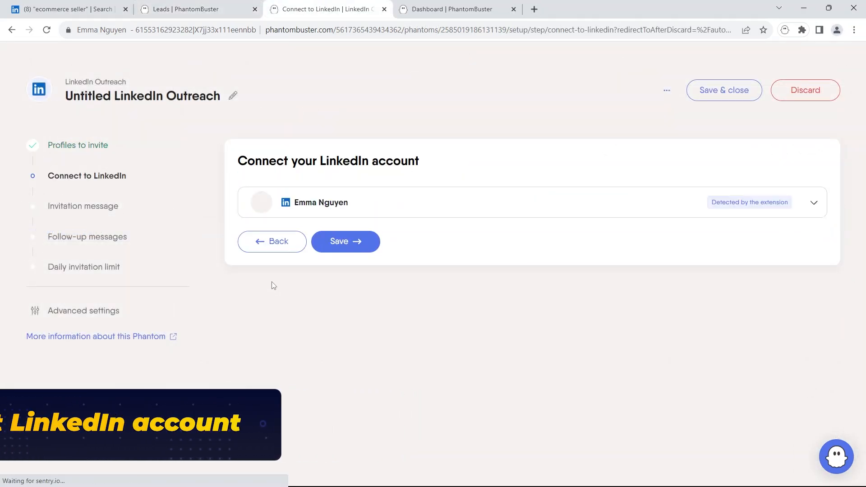
Step: Open the form for connecting a new LinkedIn account with a session cookie and user agent
{"action": "left_click", "coordinate": [681, 211]}
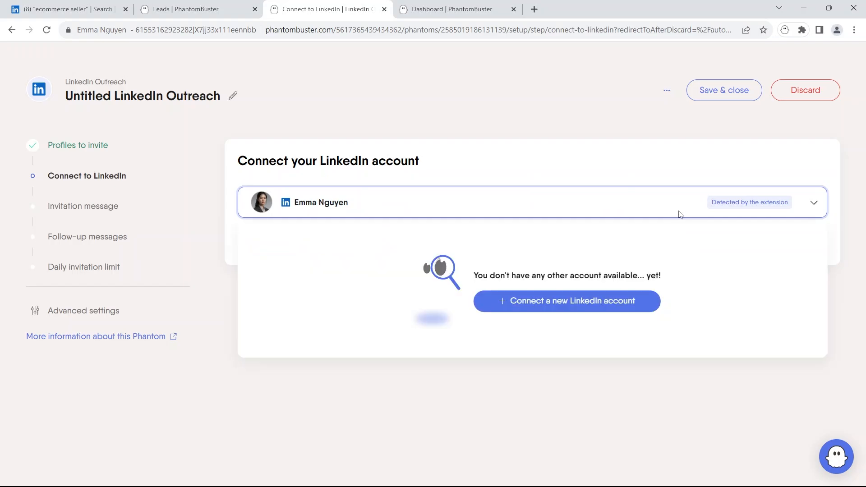
{"action": "left_click", "coordinate": [584, 304]}
{"action": "left_click", "coordinate": [501, 317]}
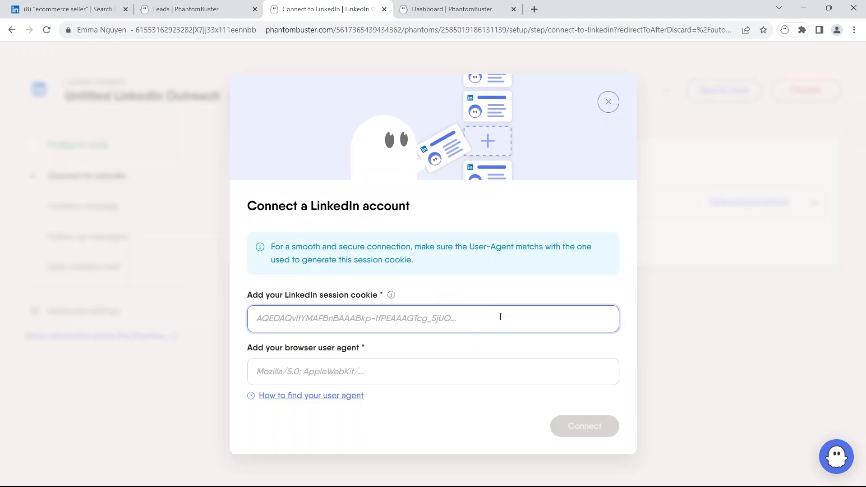
{"action": "left_click", "coordinate": [501, 317]}
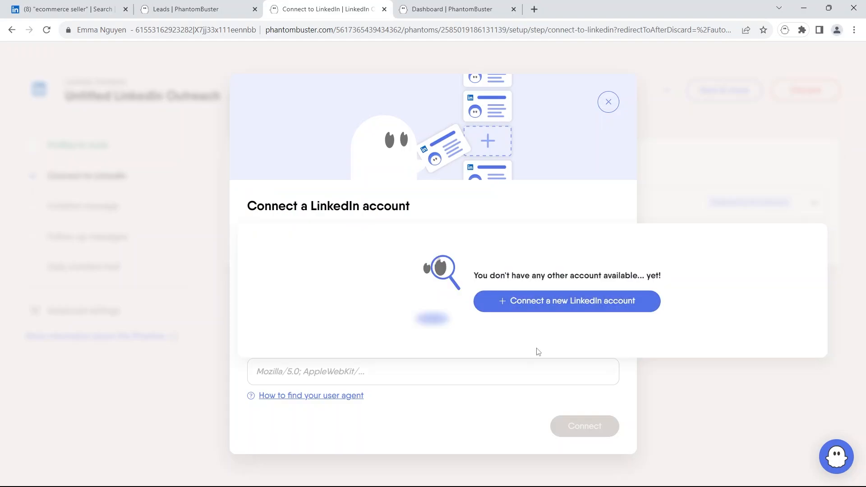
{"action": "left_click", "coordinate": [582, 302]}
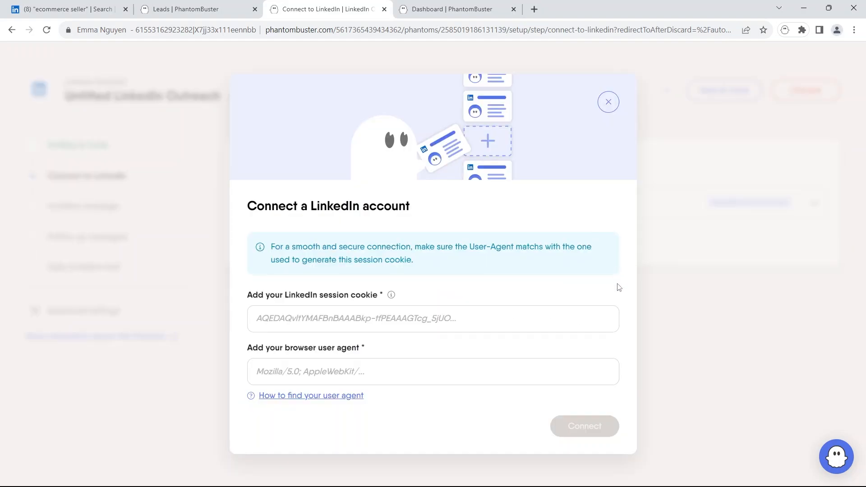
Step: Open the browser developer tools on the LinkedIn feed and head for the Application panel
{"action": "key", "text": "ctrl+1"}
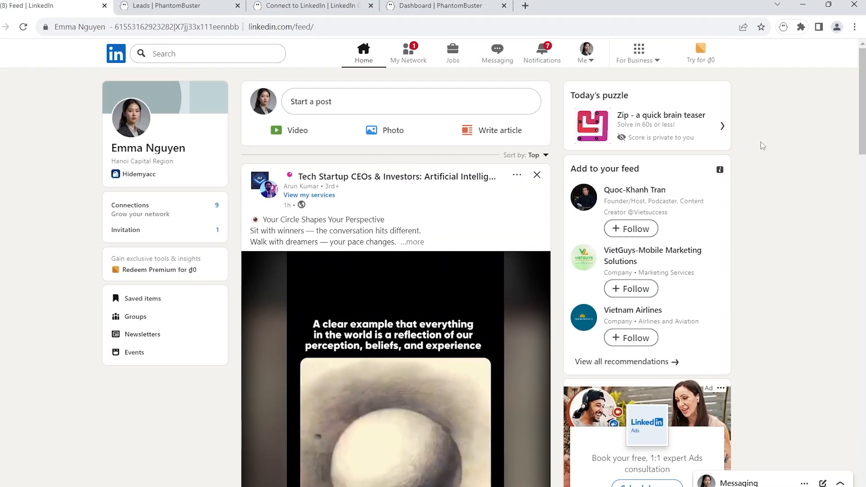
{"action": "right_click", "coordinate": [760, 136]}
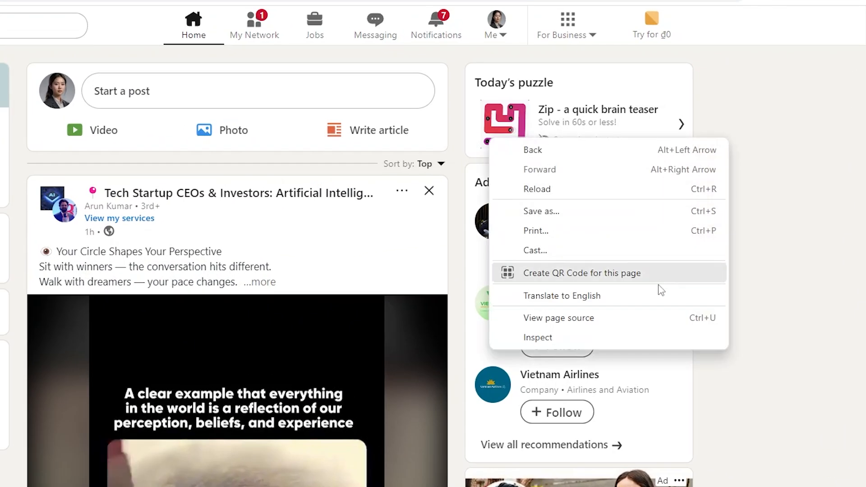
{"action": "left_click", "coordinate": [638, 338]}
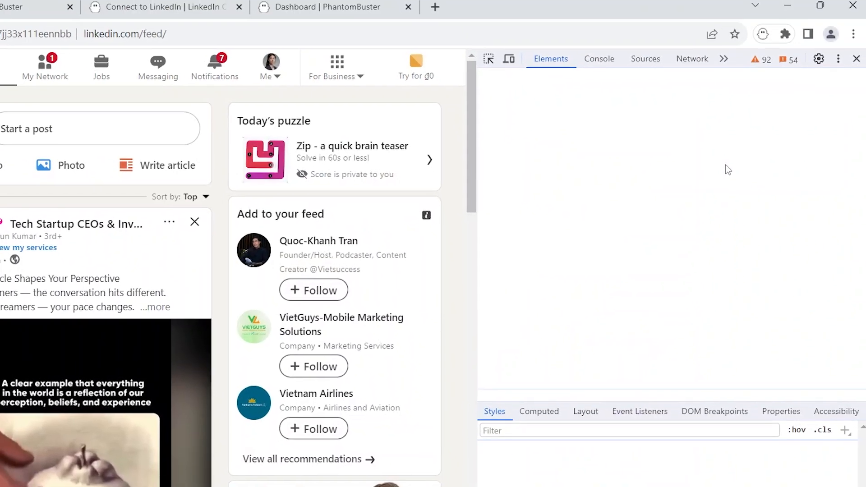
{"action": "left_click", "coordinate": [724, 63]}
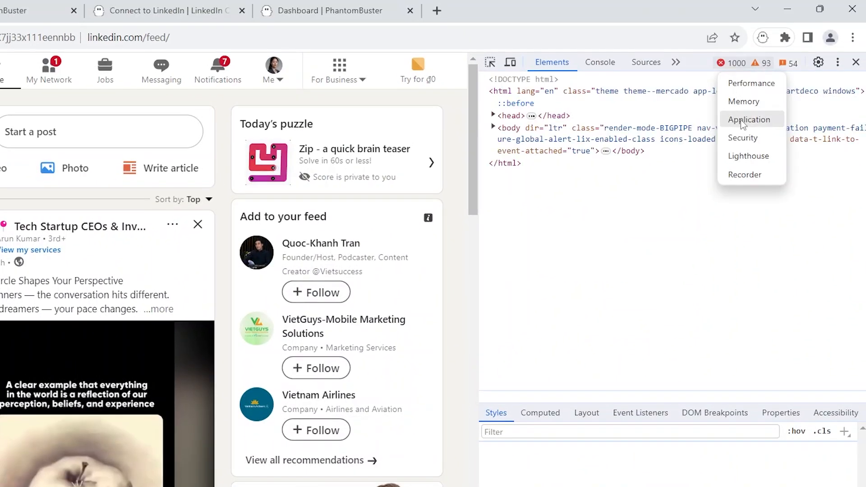
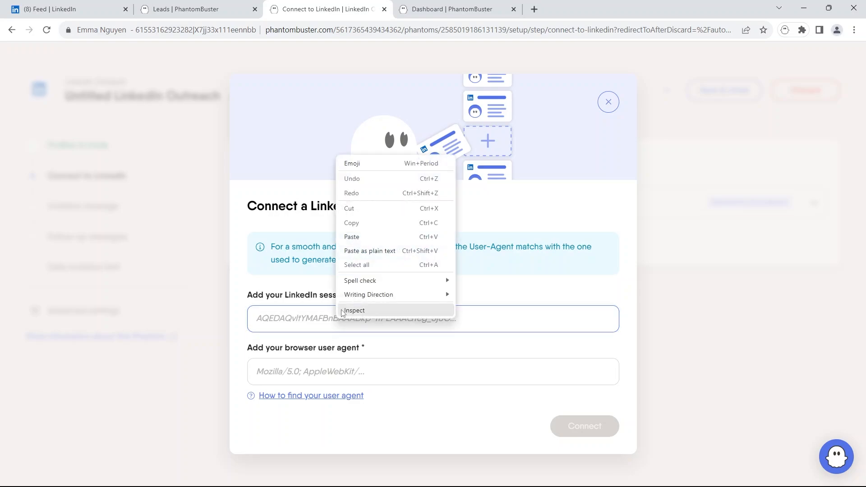
Step: Paste the copied LinkedIn session cookie into the session cookie field and move to the user agent field
{"action": "left_click", "coordinate": [354, 237]}
{"action": "left_click", "coordinate": [343, 368]}
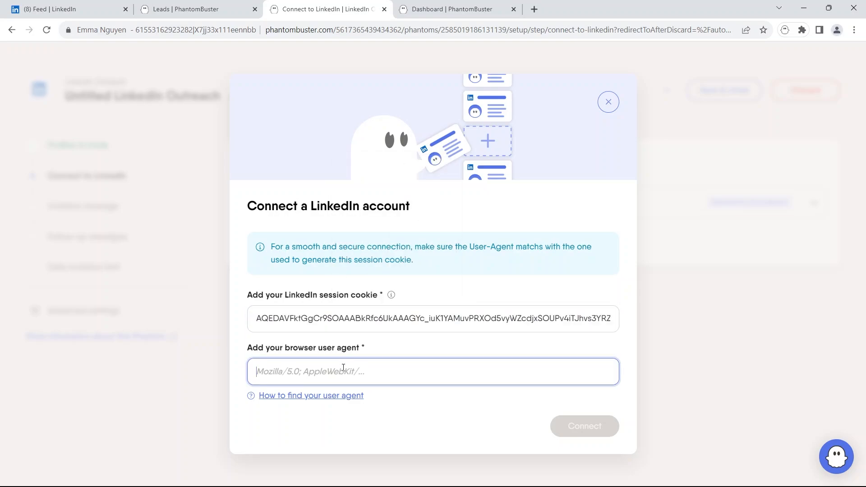
Step: Search Google for "what is my user agent" in a new browser tab
{"action": "left_click", "coordinate": [534, 10]}
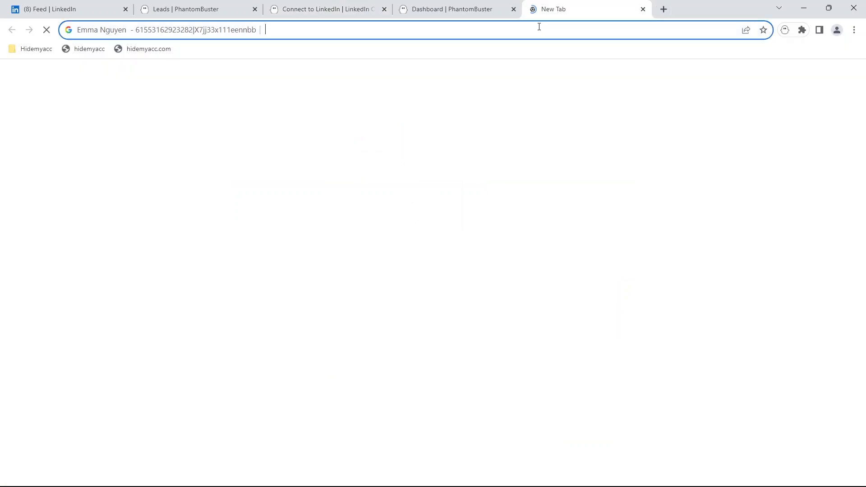
{"action": "type", "text": "what "}
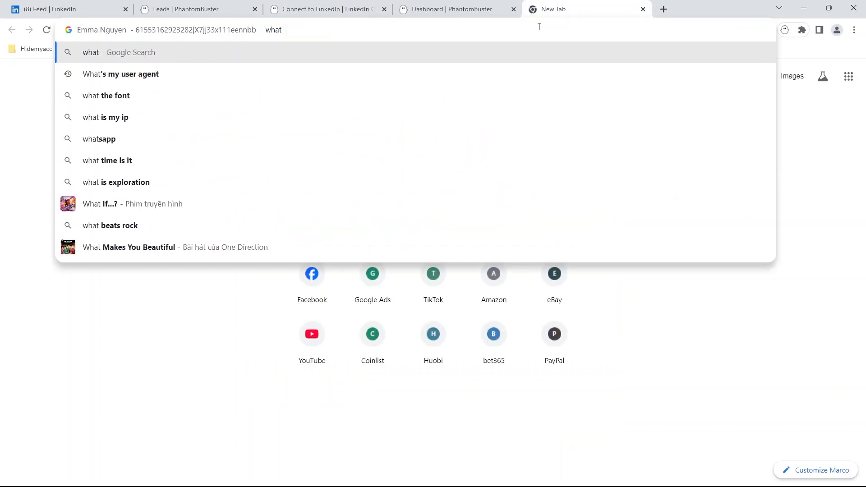
{"action": "type", "text": "is my us"}
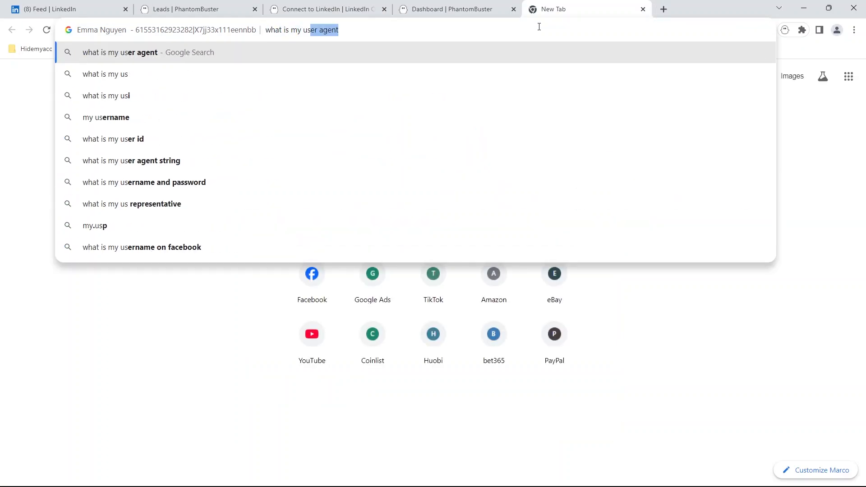
{"action": "key", "text": "Return"}
Step: Select and copy the full user agent string shown in the search result
{"action": "double_click", "coordinate": [139, 172]}
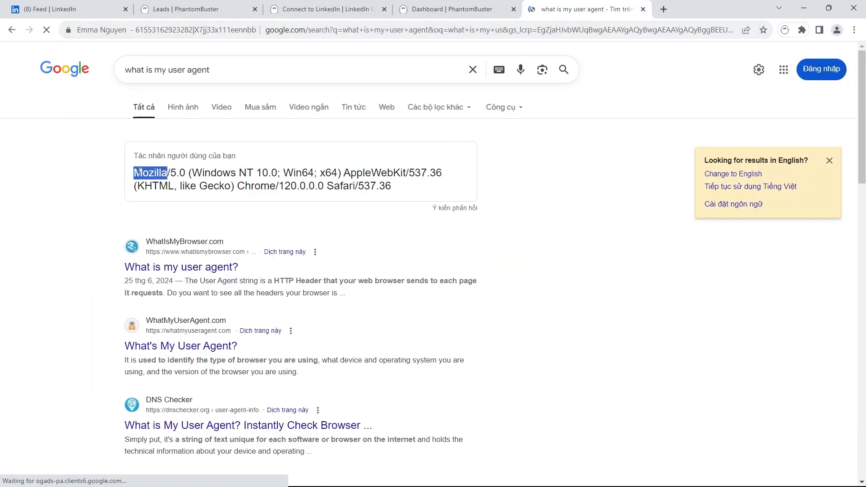
{"action": "left_click", "coordinate": [384, 186], "text": "shift"}
{"action": "key", "text": "ctrl+c"}
{"action": "right_click", "coordinate": [378, 186]}
{"action": "left_click", "coordinate": [386, 194]}
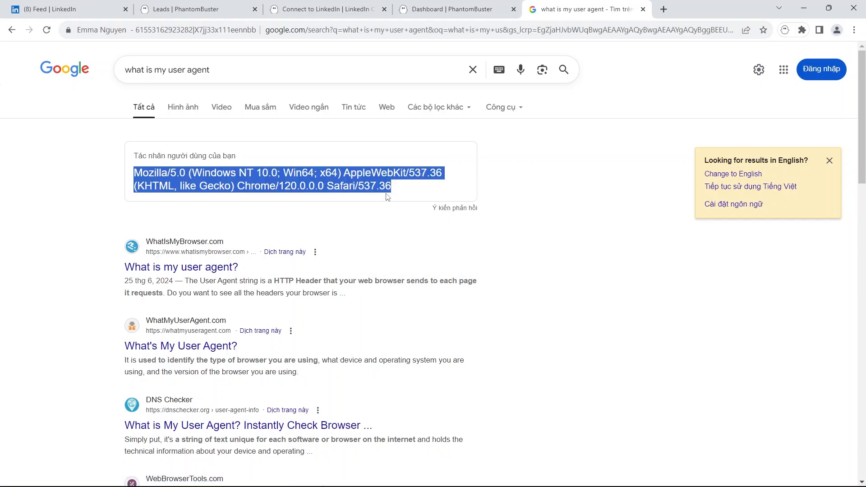
Step: Paste the user agent into the browser user agent field and connect the LinkedIn account
{"action": "left_click", "coordinate": [337, 15]}
{"action": "right_click", "coordinate": [342, 370]}
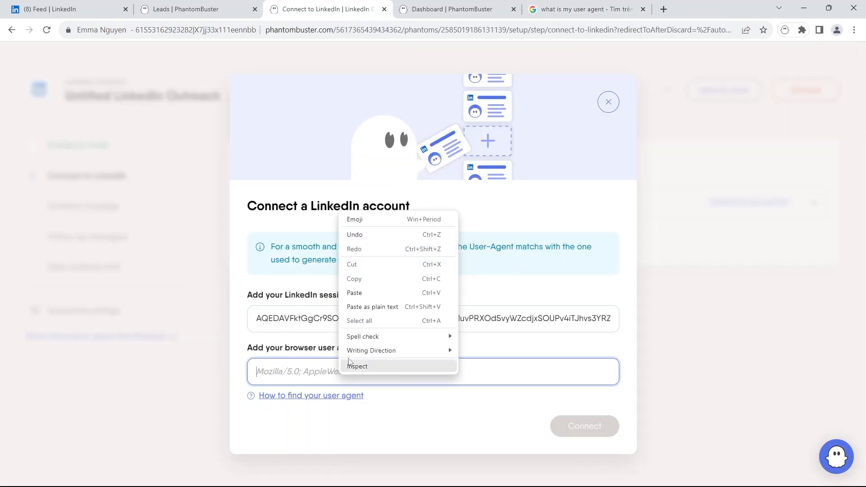
{"action": "left_click", "coordinate": [355, 293]}
{"action": "left_click", "coordinate": [572, 426]}
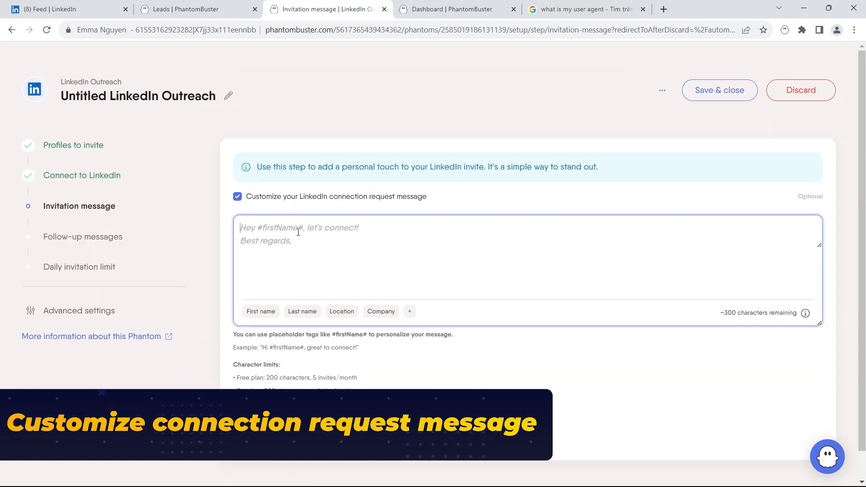
Step: Paste the prepared connection request text into the invitation message and remove the trailing blank line
{"action": "type", "text": "Hi [Name], I came across your profile and noticed we share an interest in eCommerce. I'd love to connect and exchange insights about the industry. Looking forward to learning from your experiences!  Best regards, Emma Nguyen"}
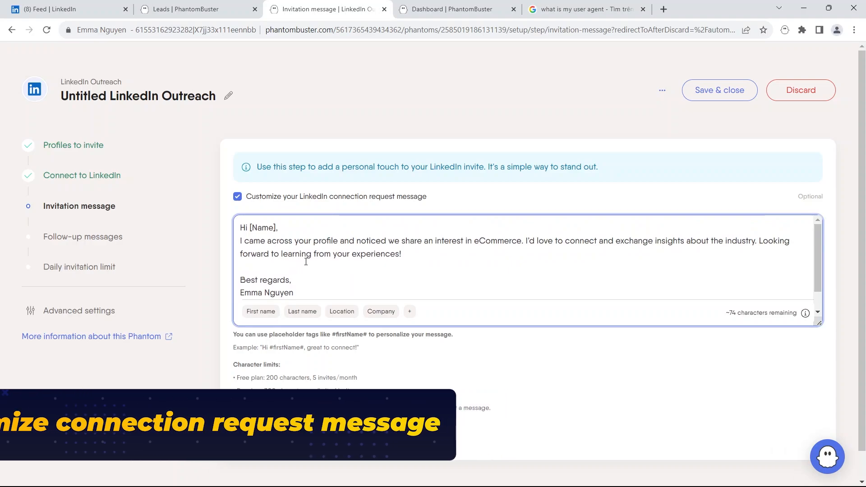
{"action": "scroll", "coordinate": [307, 268], "scroll_direction": "down", "scroll_amount": 1}
{"action": "key", "text": "BackSpace"}
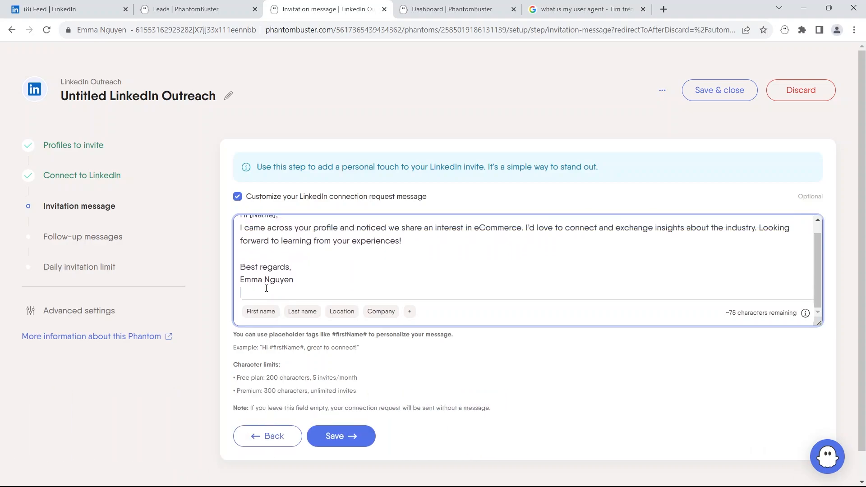
{"action": "key", "text": "BackSpace"}
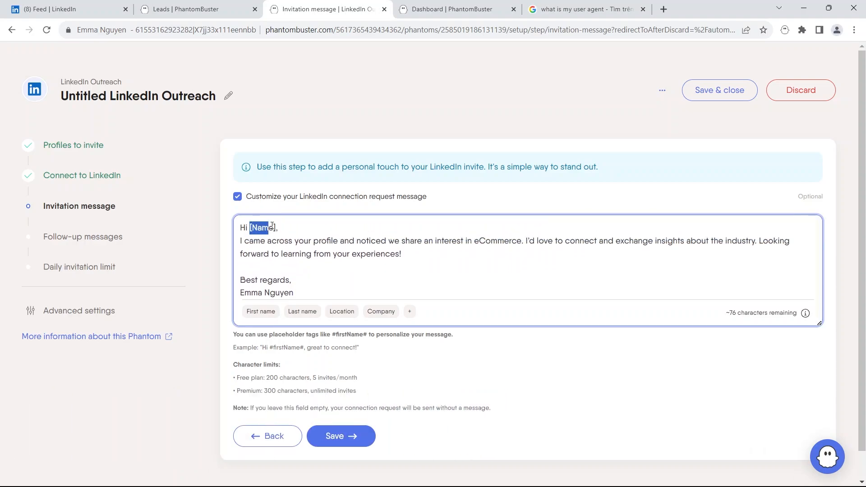
Step: Replace [Name] in the greeting with the First name placeholder and save the invitation message
{"action": "key", "text": "BackSpace"}
{"action": "left_click", "coordinate": [264, 317]}
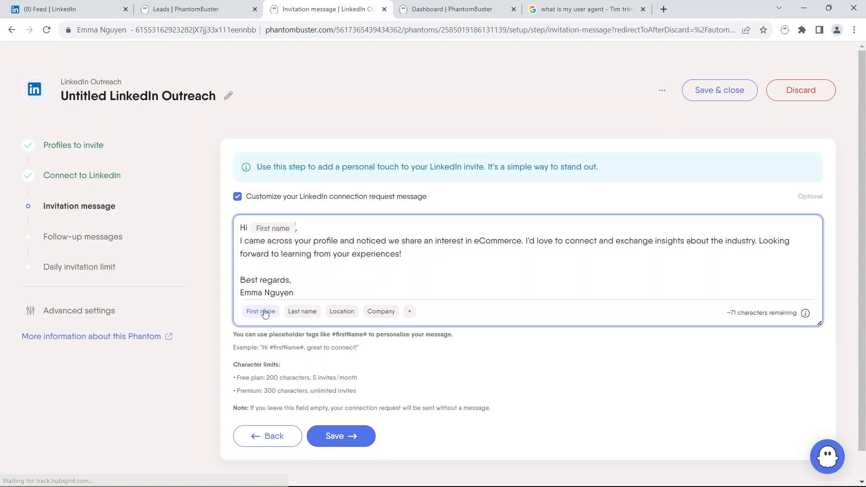
{"action": "scroll", "coordinate": [318, 259], "scroll_direction": "down", "scroll_amount": 1}
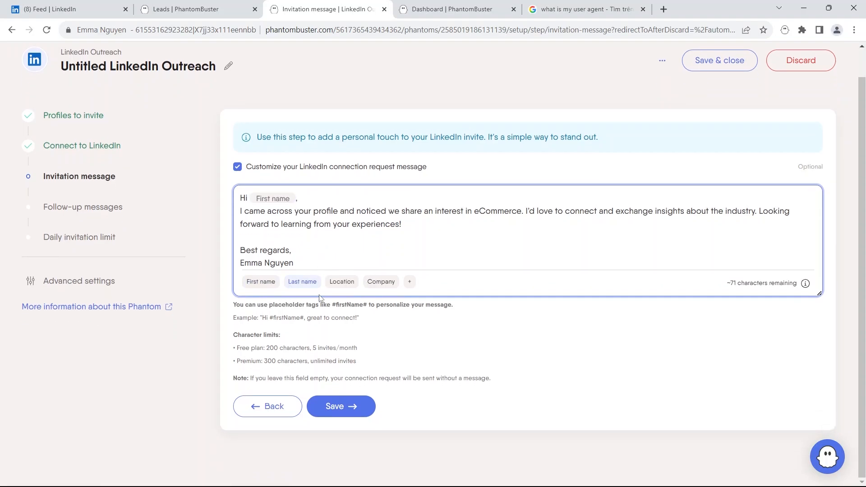
{"action": "left_click", "coordinate": [340, 406]}
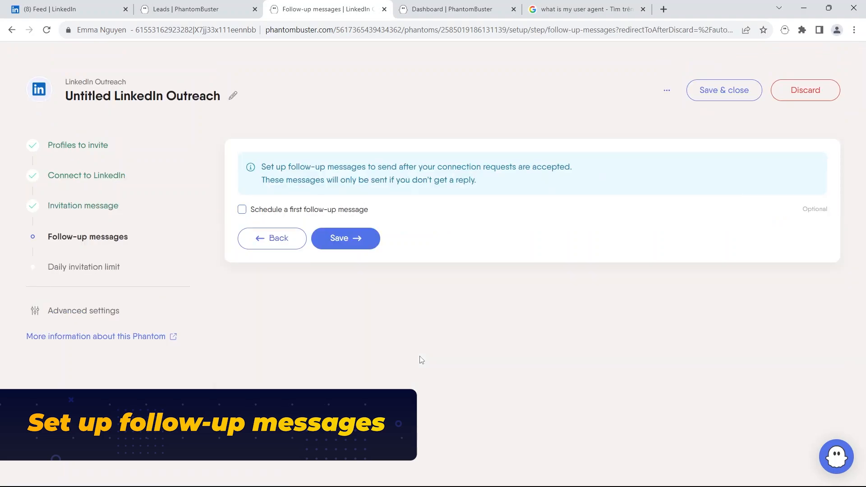
Step: Schedule a first follow-up message to be sent after at least 1 day
{"action": "left_click", "coordinate": [242, 211]}
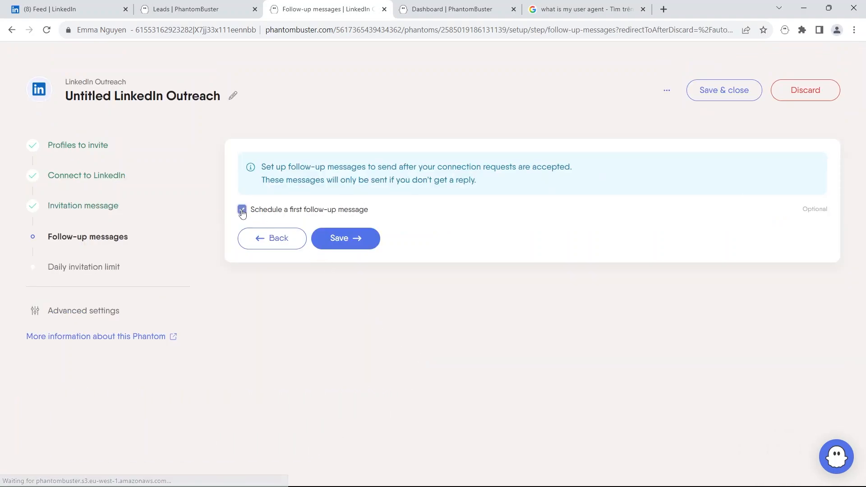
{"action": "left_click", "coordinate": [406, 256]}
{"action": "left_click", "coordinate": [441, 255]}
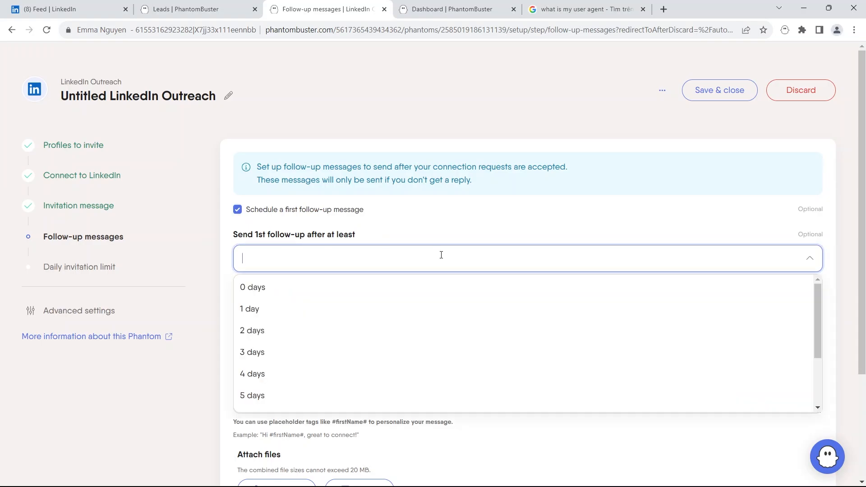
{"action": "left_click", "coordinate": [442, 306]}
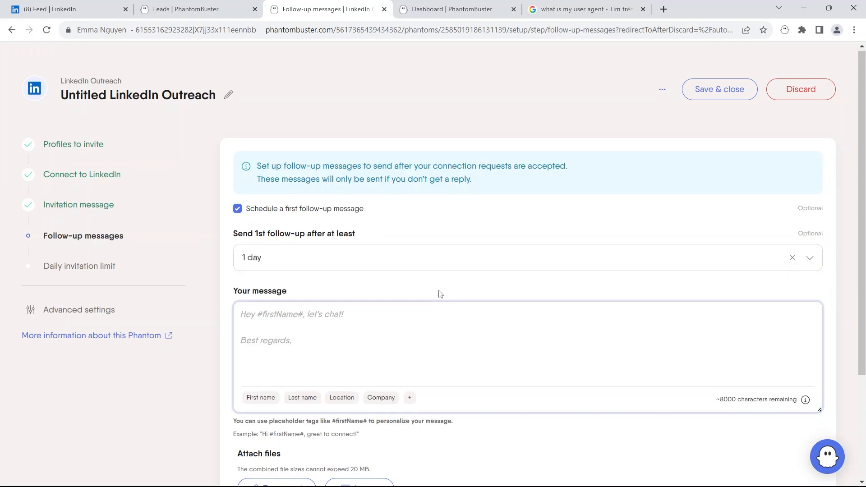
Step: Paste the prepared Hidemyacc pitch as the first follow-up message text
{"action": "scroll", "coordinate": [406, 288], "scroll_direction": "down", "scroll_amount": 1}
{"action": "type", "text": "Hi #firstName#, Thanks for accepting my connection! If you’re managing multiple eCommerce accounts, I wanted to share a tool that could really streamline your process. Hidemyacc is an antidetect browser that helps you manage several accounts securely without getting flagged. It’s been a game-changer for me! Let me know if you’d like to learn more.  Best, Emma"}
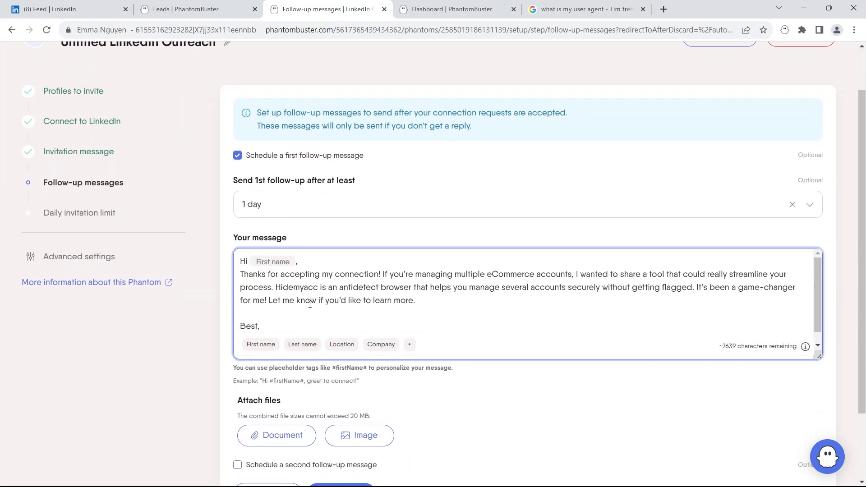
{"action": "scroll", "coordinate": [310, 299], "scroll_direction": "down", "scroll_amount": 3}
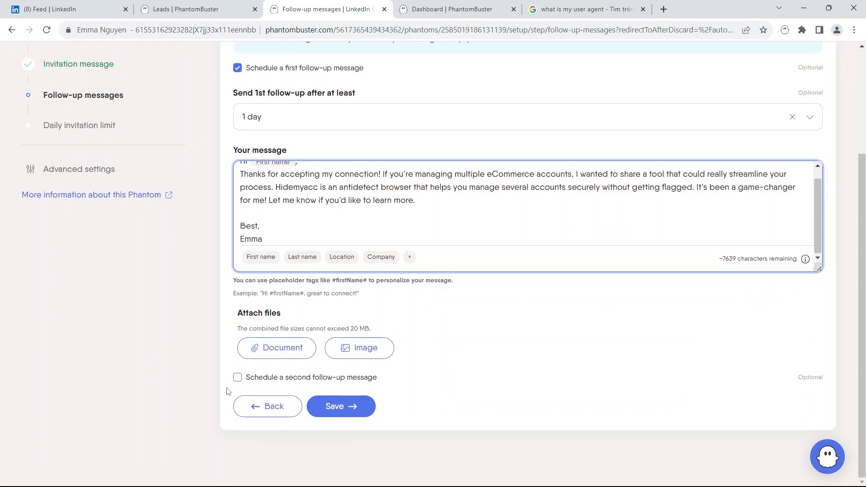
Step: Enable a second follow-up message and save the follow-up messages step
{"action": "left_click", "coordinate": [238, 380]}
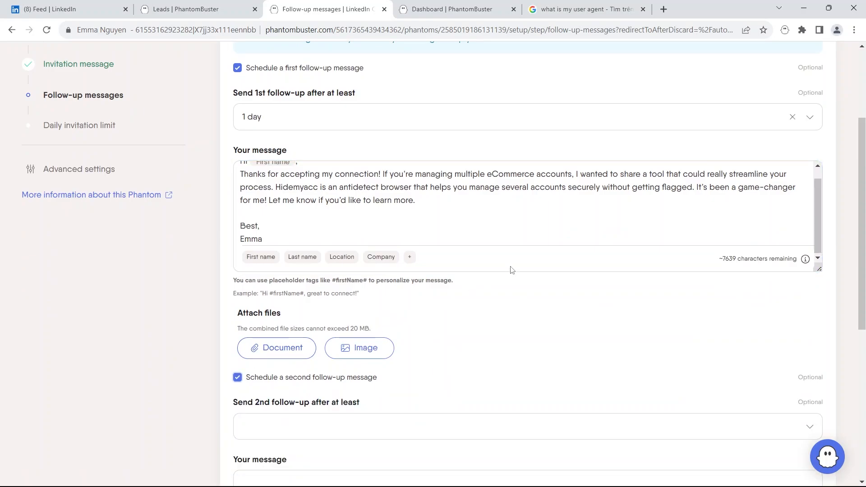
{"action": "scroll", "coordinate": [529, 251], "scroll_direction": "down", "scroll_amount": 3}
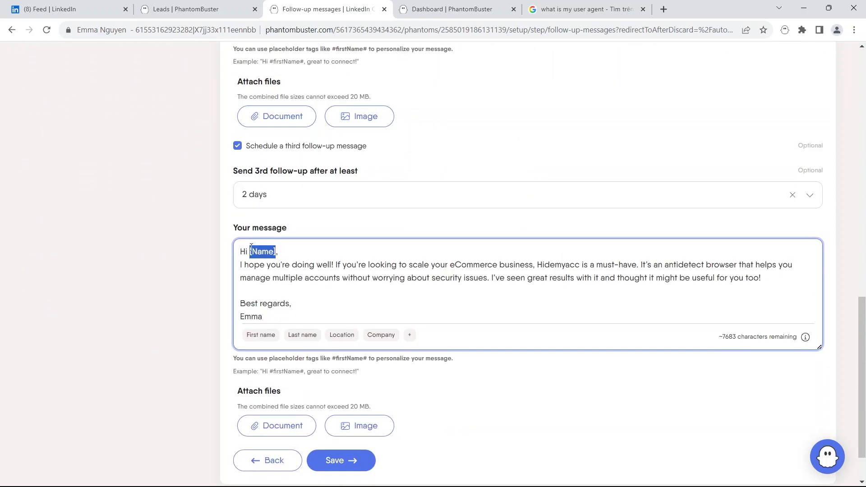
{"action": "left_click", "coordinate": [265, 338]}
{"action": "scroll", "coordinate": [311, 323], "scroll_direction": "down", "scroll_amount": 1}
{"action": "left_click", "coordinate": [341, 412]}
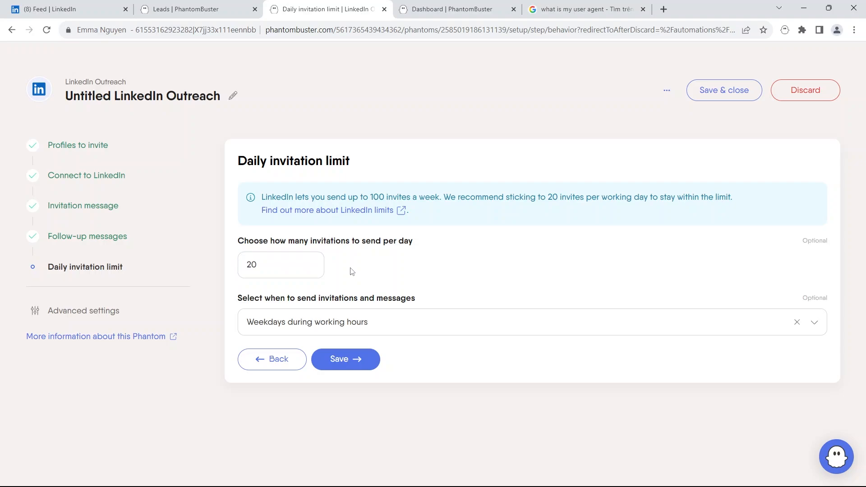
Step: Choose Weekdays during working hours as the sending schedule and save the daily invitation limit step
{"action": "left_click", "coordinate": [416, 322]}
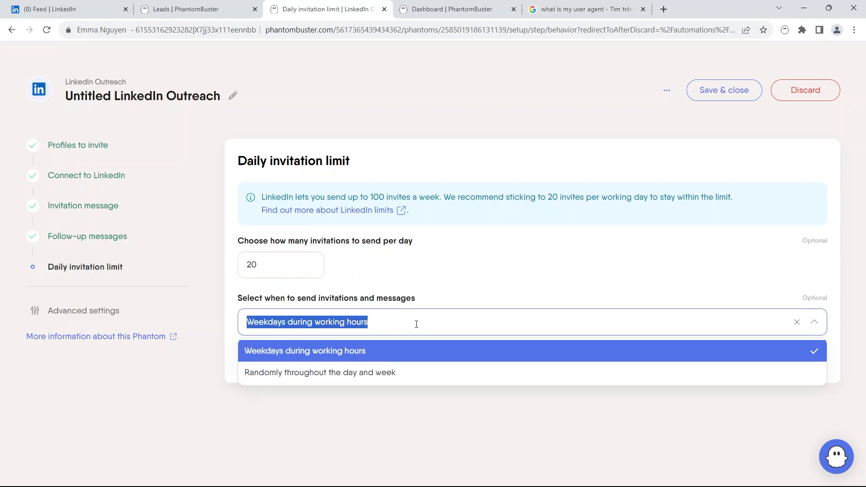
{"action": "left_click", "coordinate": [415, 357]}
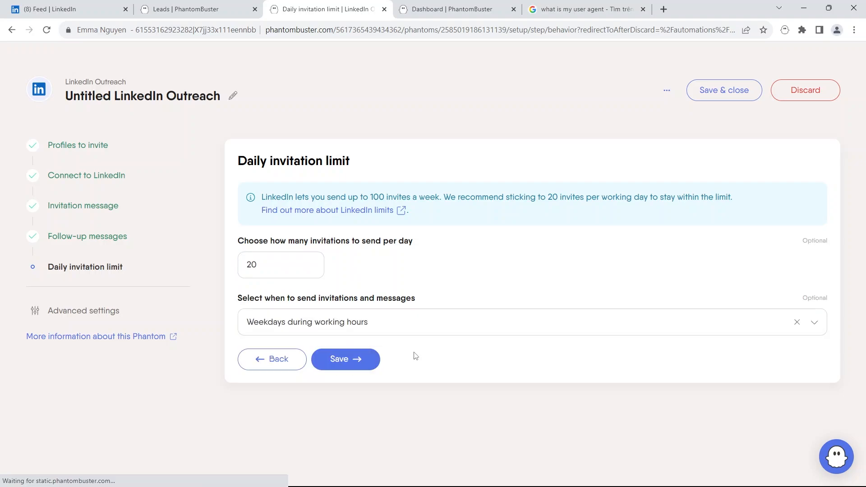
{"action": "left_click", "coordinate": [366, 361]}
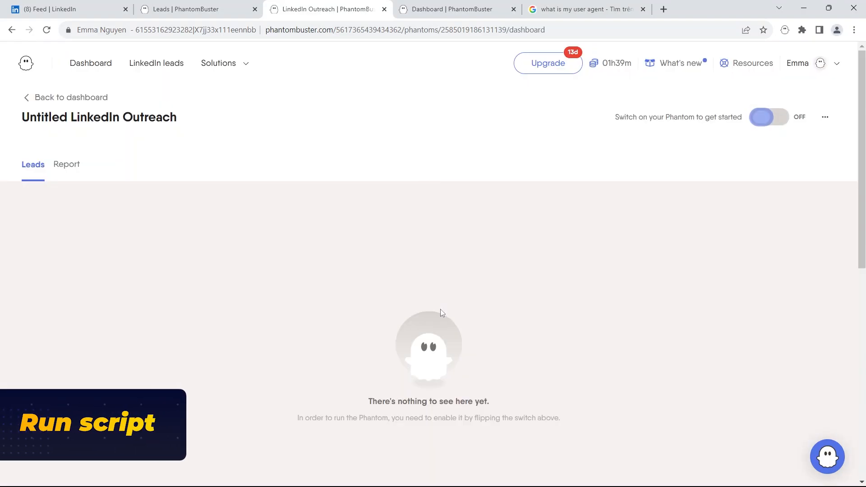
Step: Switch the LinkedIn Outreach Phantom on and open its report
{"action": "left_click", "coordinate": [765, 121]}
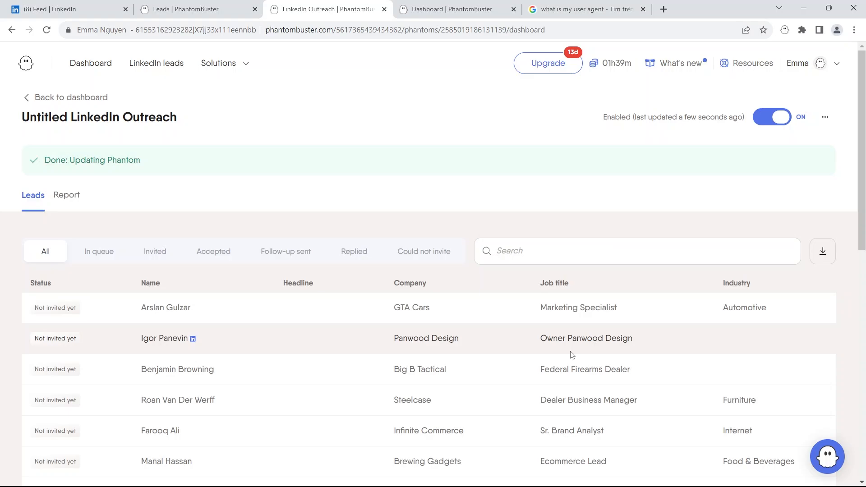
{"action": "left_click", "coordinate": [72, 196]}
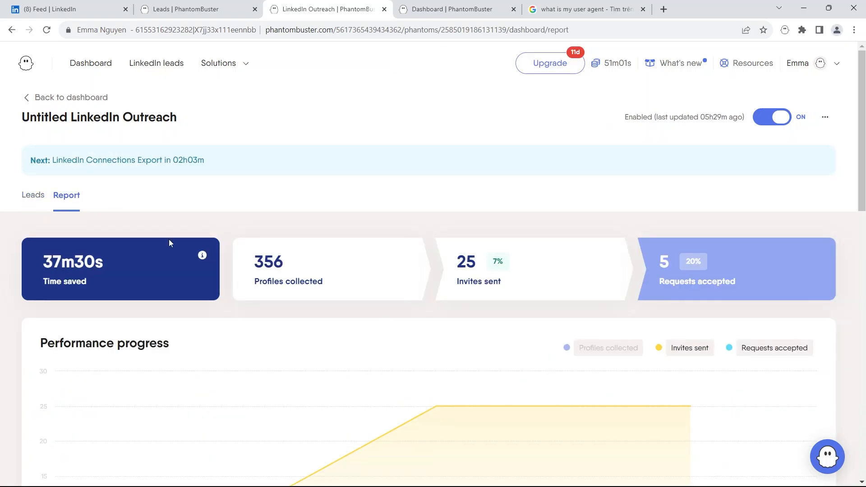
Step: Review the leads' invitation statuses with 30 rows per page and the campaign report figures
{"action": "left_click", "coordinate": [28, 196]}
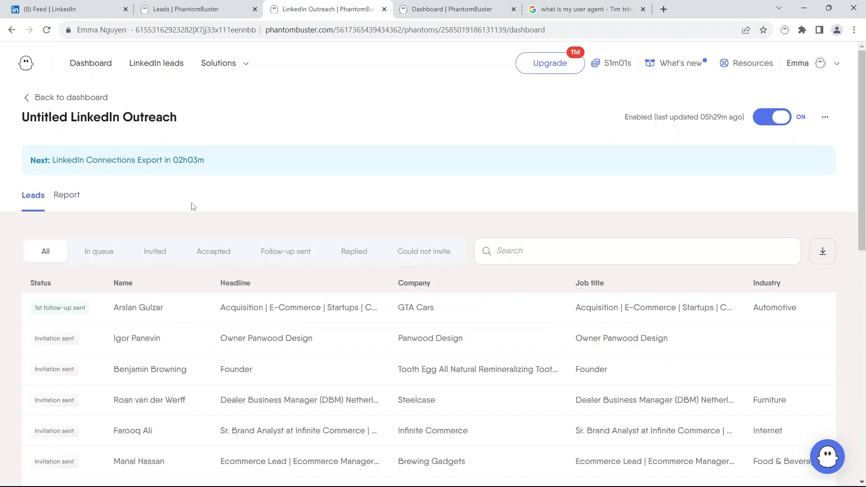
{"action": "scroll", "coordinate": [265, 205], "scroll_direction": "down", "scroll_amount": 6}
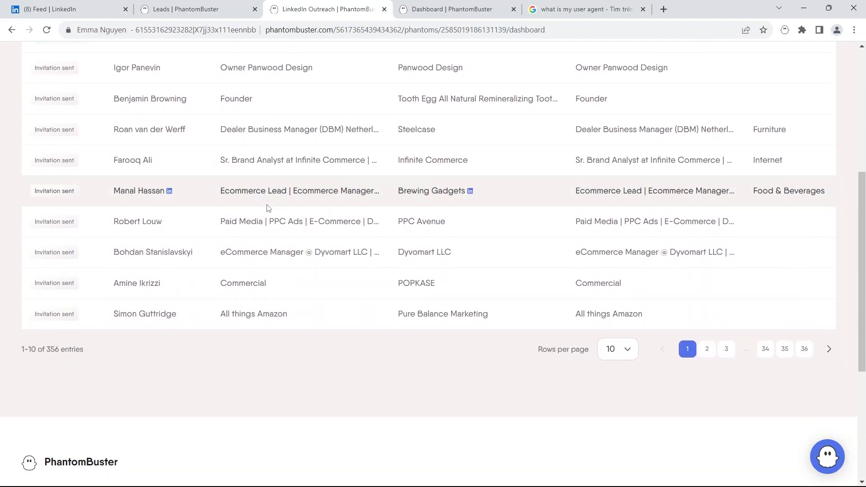
{"action": "left_click", "coordinate": [619, 350]}
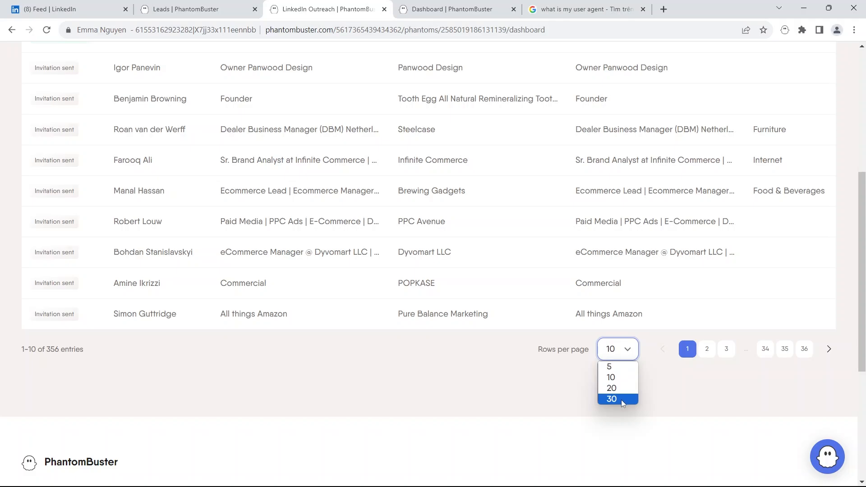
{"action": "left_click", "coordinate": [622, 400]}
{"action": "scroll", "coordinate": [512, 235], "scroll_direction": "down", "scroll_amount": 14}
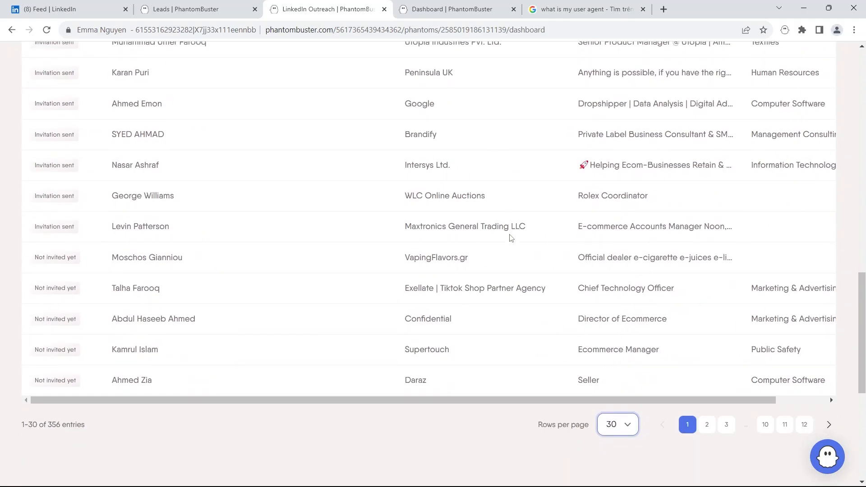
{"action": "scroll", "coordinate": [512, 238], "scroll_direction": "up", "scroll_amount": 20}
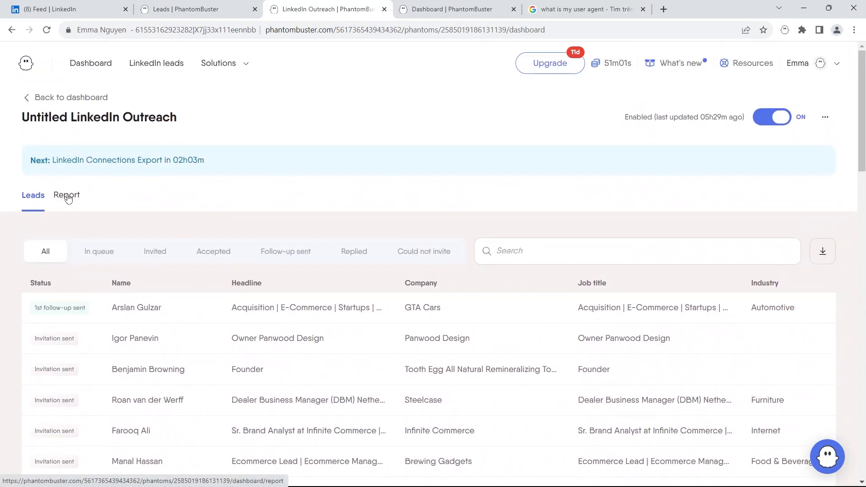
{"action": "left_click", "coordinate": [68, 197]}
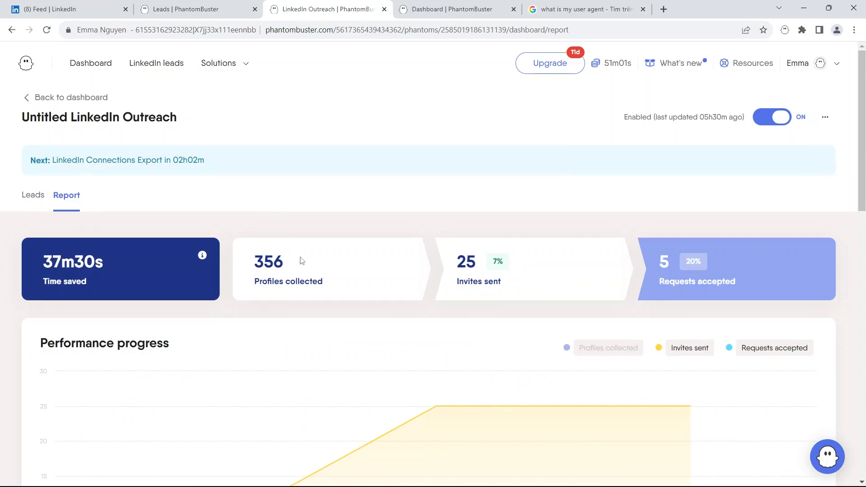
{"action": "scroll", "coordinate": [302, 261], "scroll_direction": "down", "scroll_amount": 3}
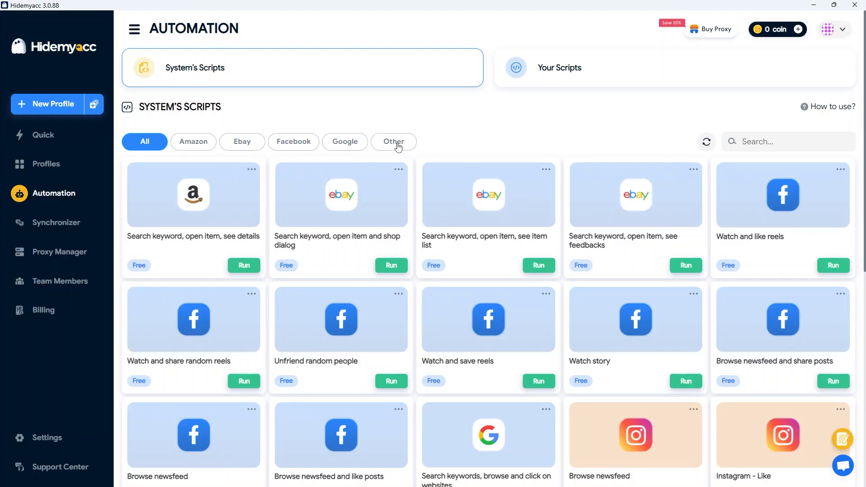
Step: Switch to Hidemyacc and open Your Scripts in the Automation section
{"action": "left_click", "coordinate": [395, 142]}
{"action": "left_click", "coordinate": [582, 77]}
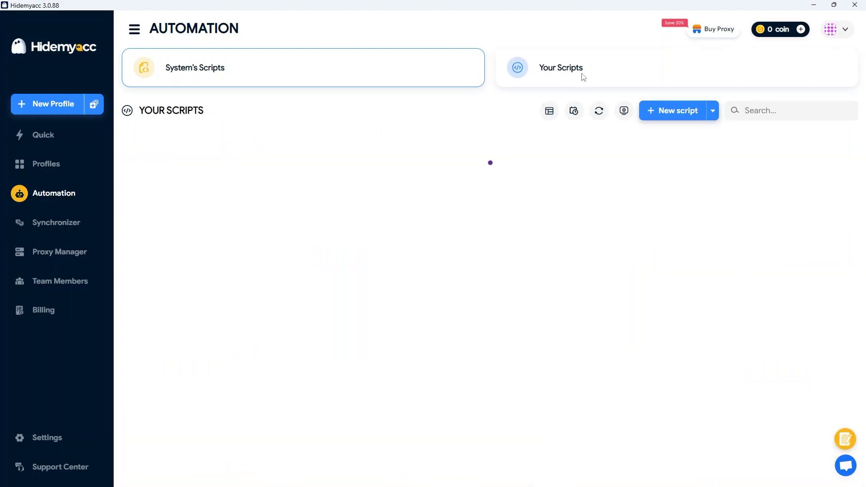
Step: Create a new script and add a Click element block and a Type block to the canvas
{"action": "left_click", "coordinate": [669, 111]}
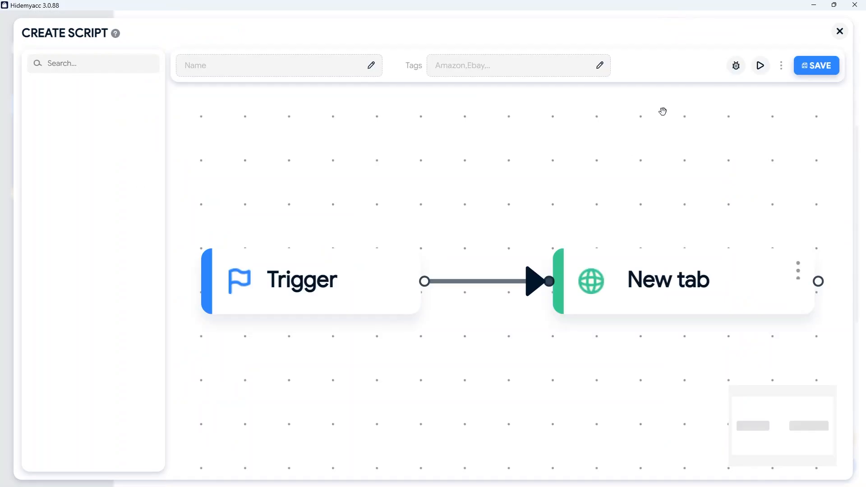
{"action": "scroll", "coordinate": [116, 268], "scroll_direction": "down", "scroll_amount": 5}
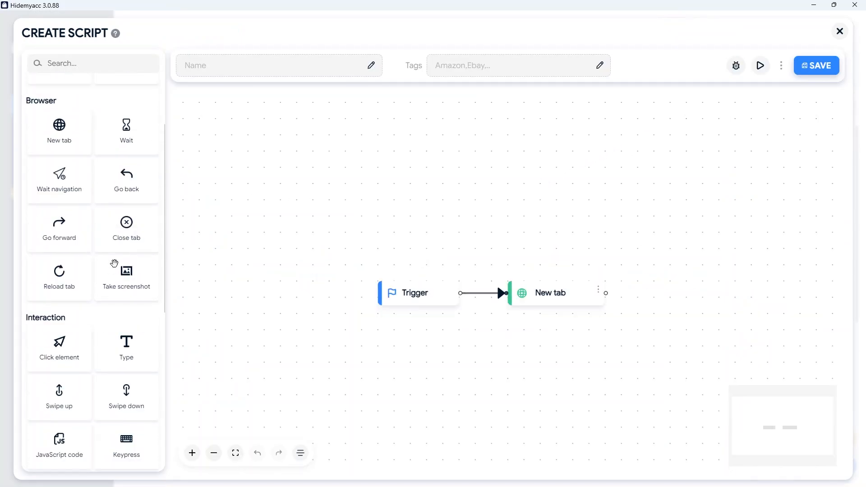
{"action": "left_click_drag", "start_coordinate": [60, 243], "coordinate": [448, 341]}
{"action": "left_click_drag", "start_coordinate": [390, 303], "coordinate": [354, 304]}
{"action": "left_click_drag", "start_coordinate": [151, 242], "coordinate": [469, 302]}
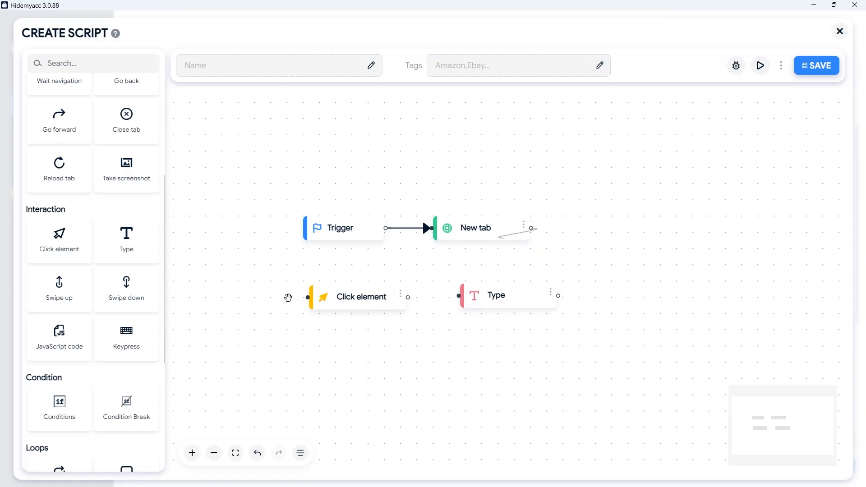
Step: Connect New tab to Click element and Click element to Type, then drag another block beside Type
{"action": "left_click_drag", "start_coordinate": [288, 298], "coordinate": [306, 298]}
{"action": "left_click_drag", "start_coordinate": [407, 297], "coordinate": [408, 299]}
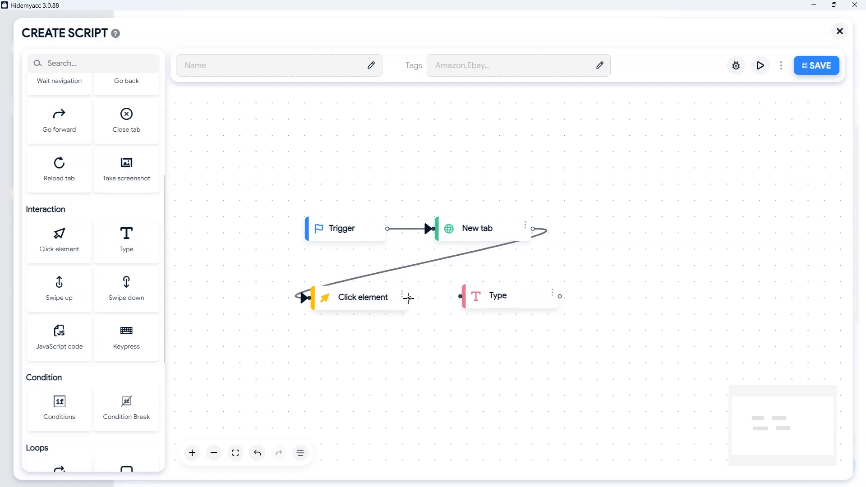
{"action": "left_click_drag", "start_coordinate": [501, 298], "coordinate": [502, 300]}
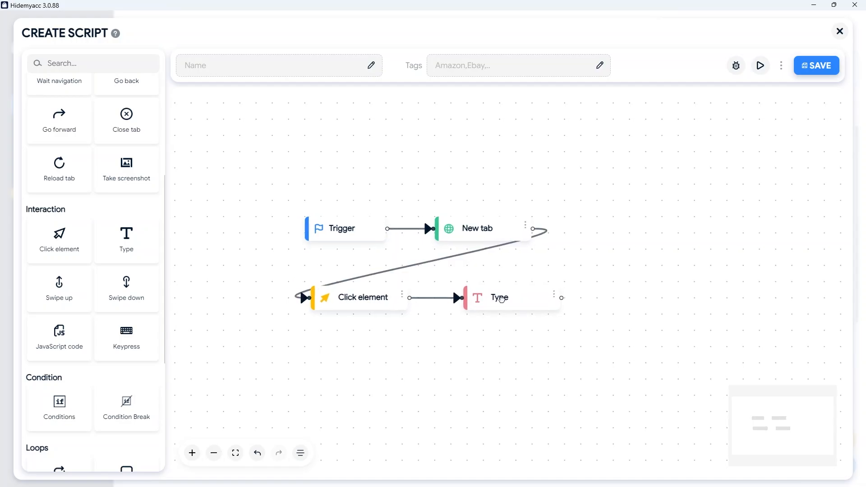
{"action": "left_click_drag", "start_coordinate": [66, 331], "coordinate": [632, 299]}
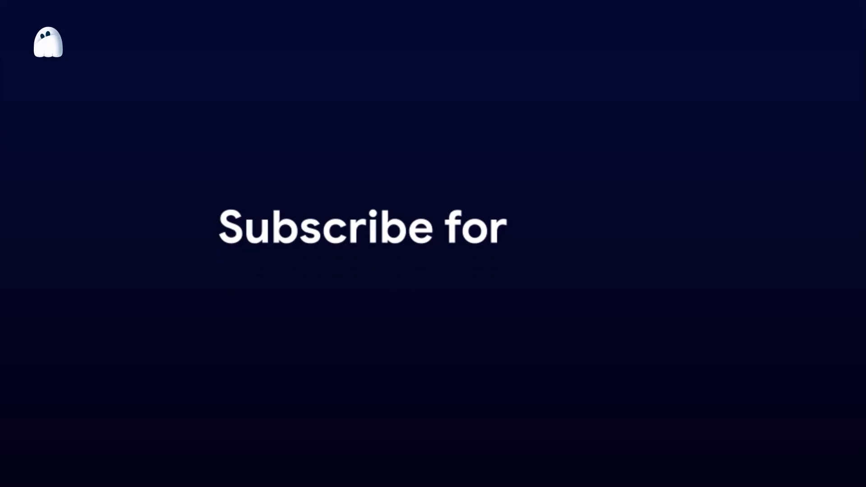